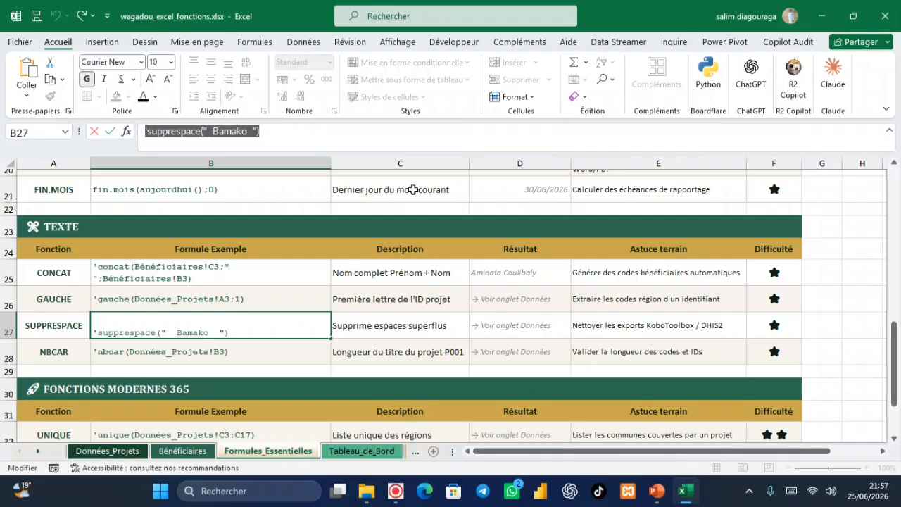
- Fill the SUPPRESPACE result cell D27 with the formula =supprespace(" Bamako ")
left_click(518, 329)
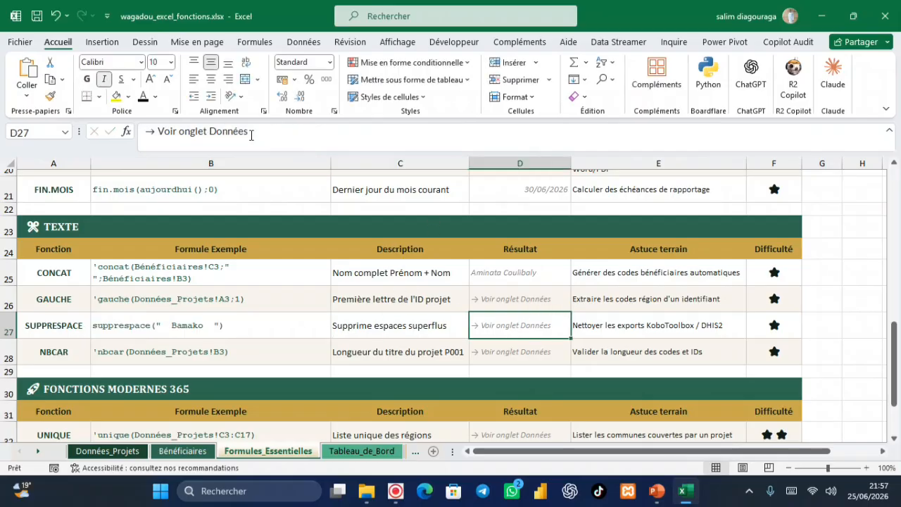
type("'supprespace(\"  Bamako  \")")
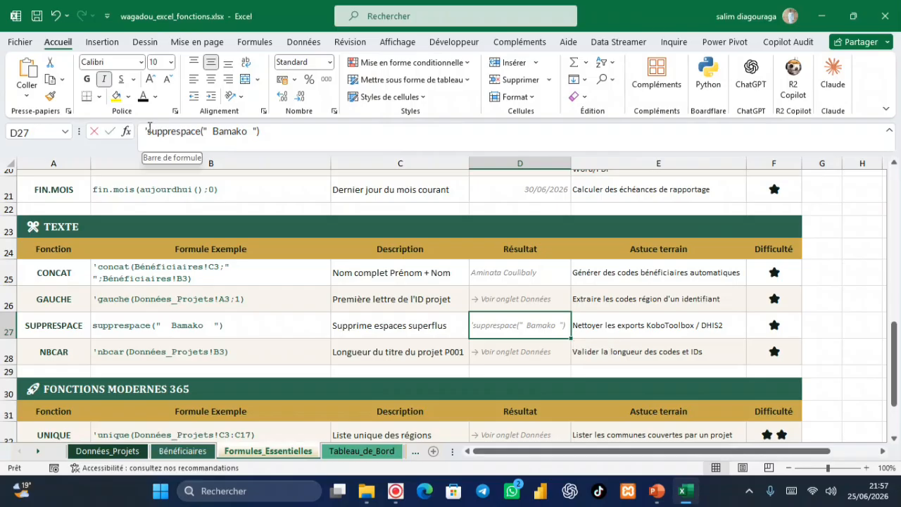
left_click(152, 124)
key("BackSpace")
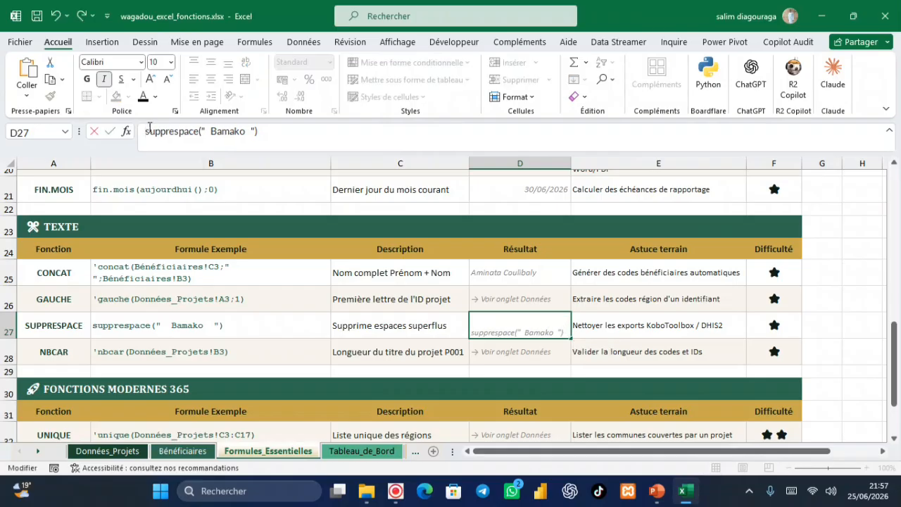
type("=")
key("Return")
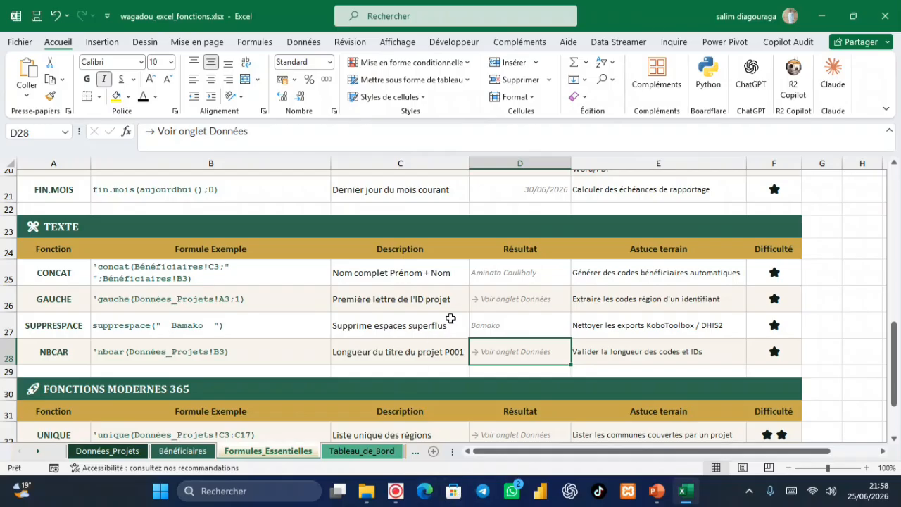
- Enter an NBCAR formula in result cell D28 that counts the characters of the project title in Données_Projets!B3
left_click(486, 383)
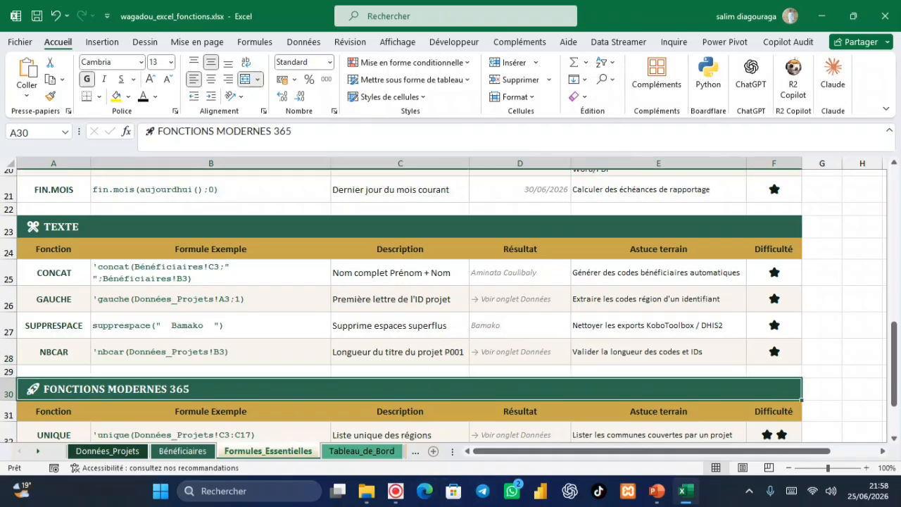
left_click(526, 349)
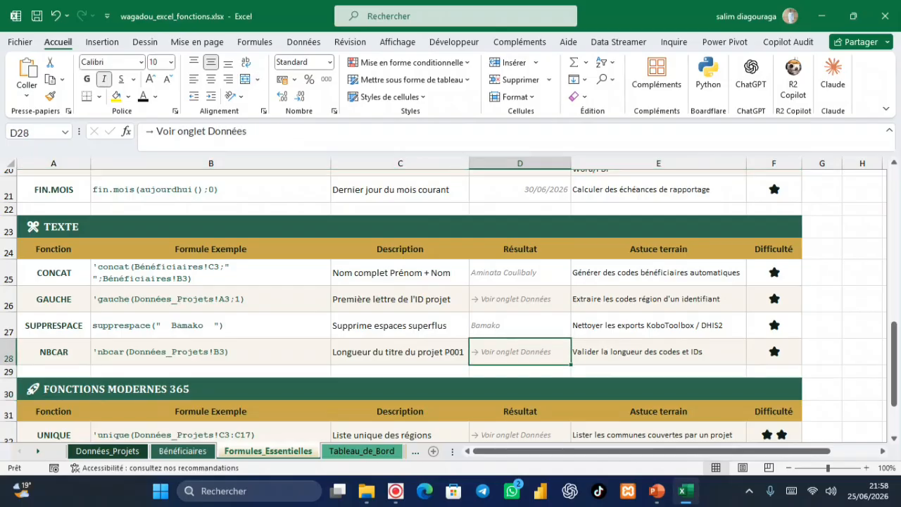
type("=")
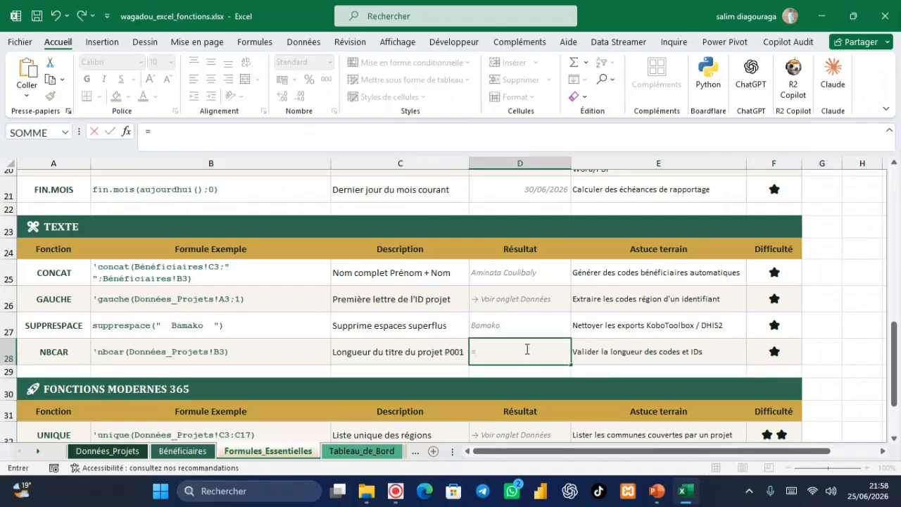
type("nb")
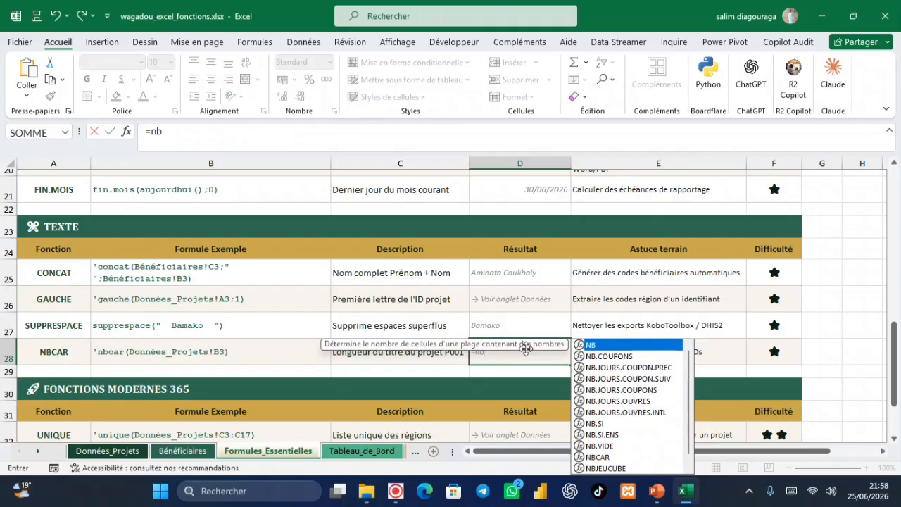
type("ca")
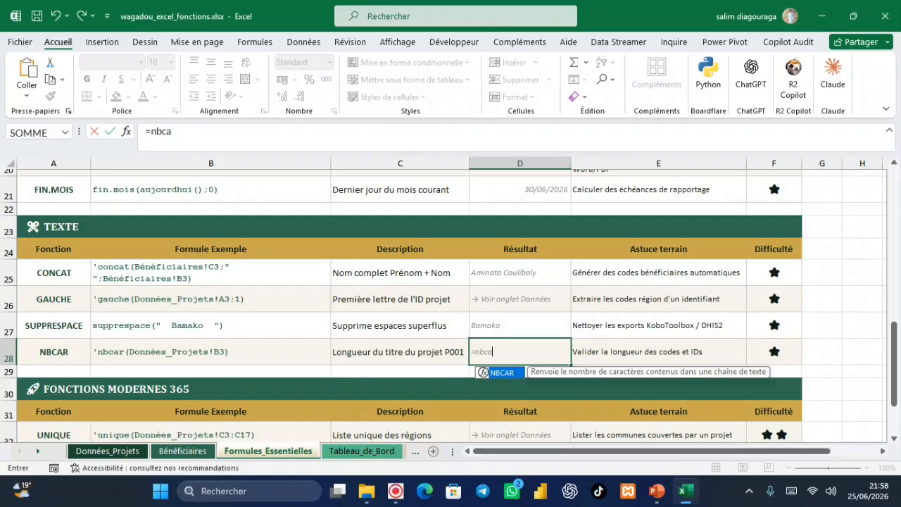
double_click(502, 373)
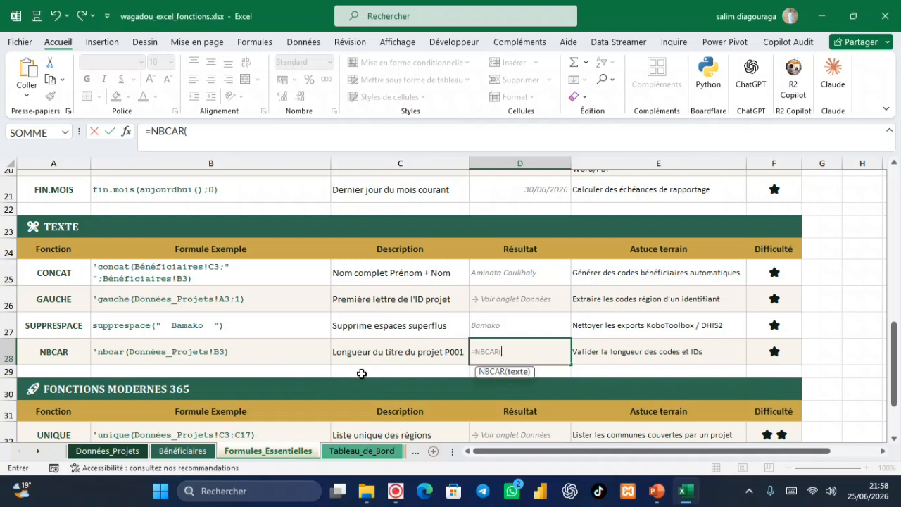
left_click(95, 451)
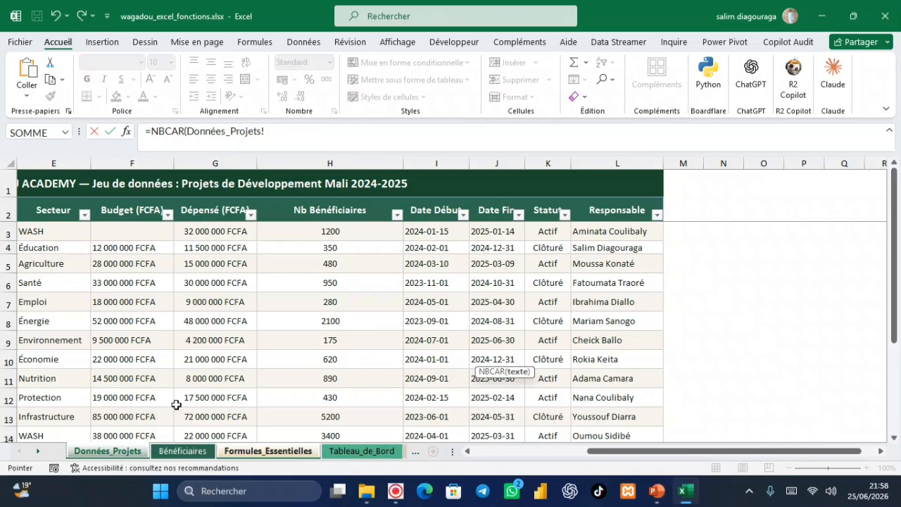
left_click(489, 455)
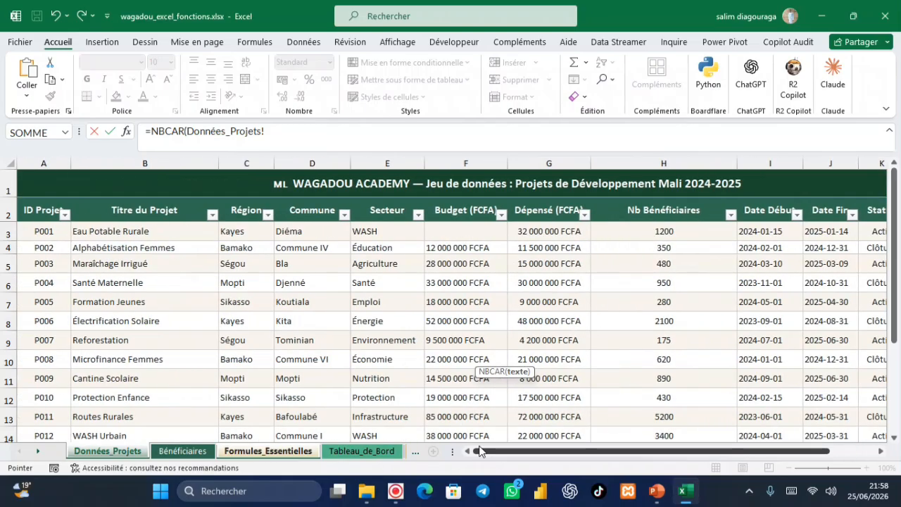
left_click(105, 235)
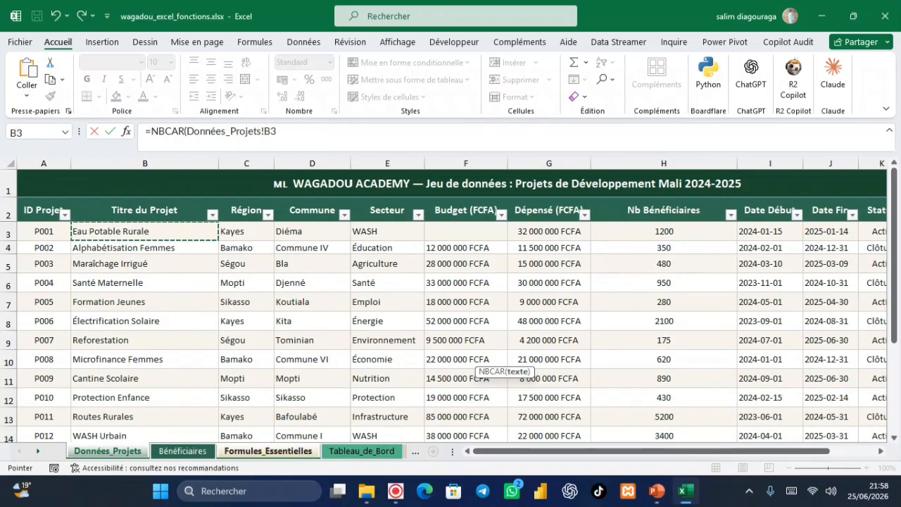
key("Return")
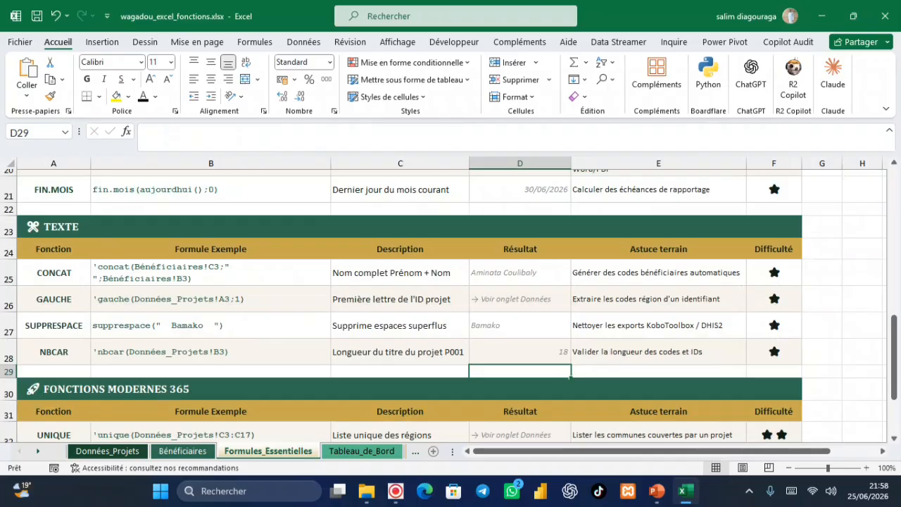
left_click(109, 451)
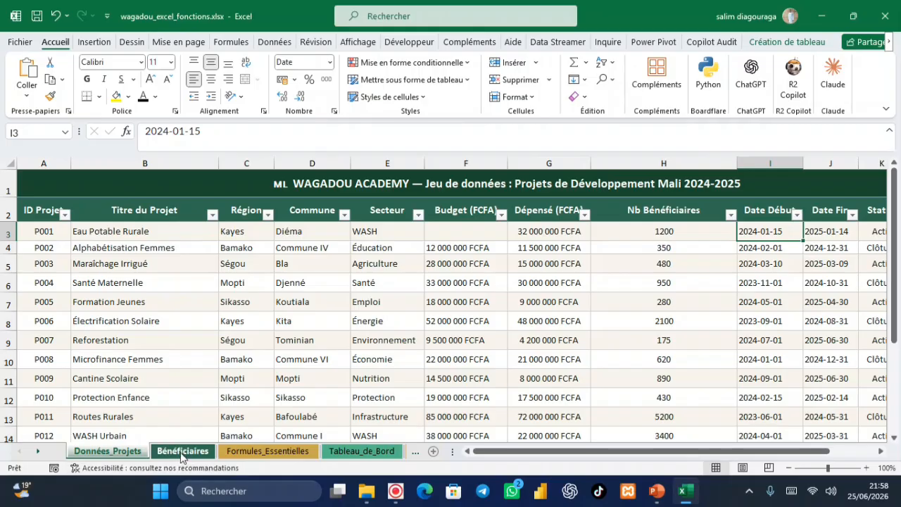
left_click(180, 451)
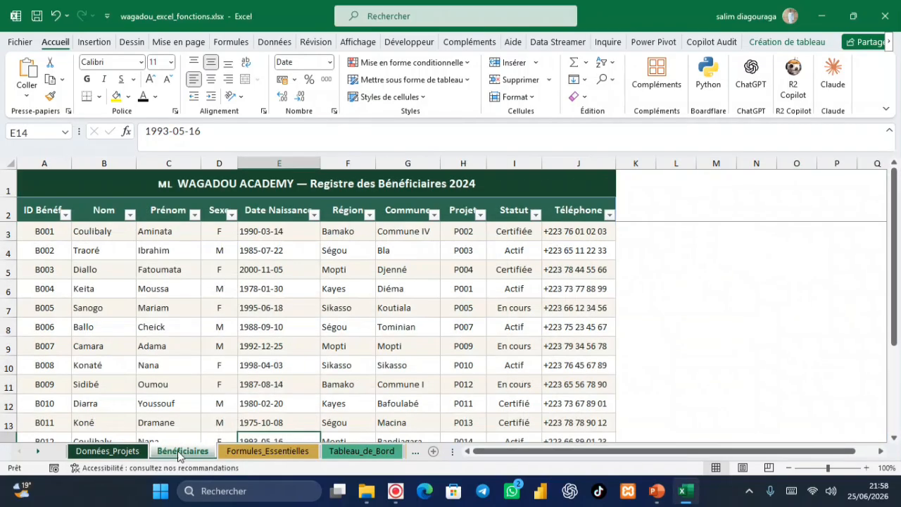
left_click(275, 456)
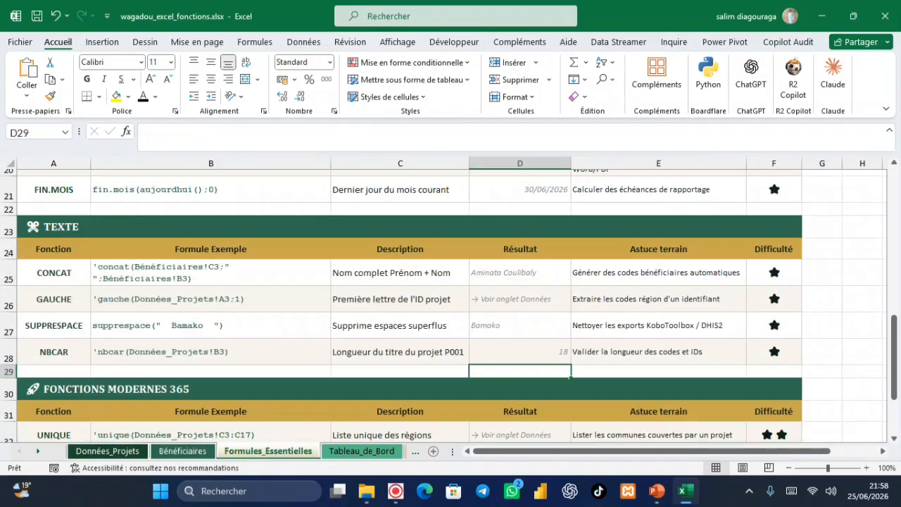
- Enter a UNIQUE formula in D38 that lists the distinct regions from the Région column of the Données_Projets sheet
scroll(450, 302, "down", 2)
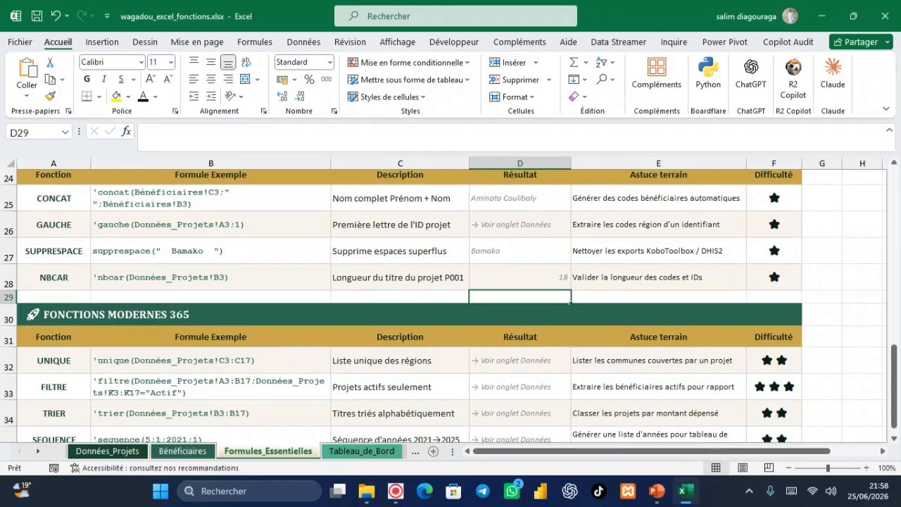
scroll(451, 302, "down", 1)
scroll(450, 302, "down", 1)
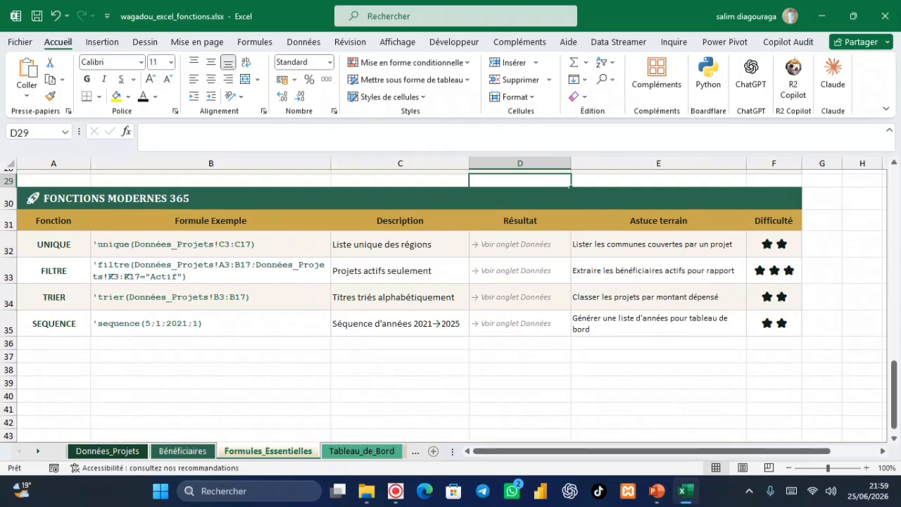
double_click(491, 371)
type("=un")
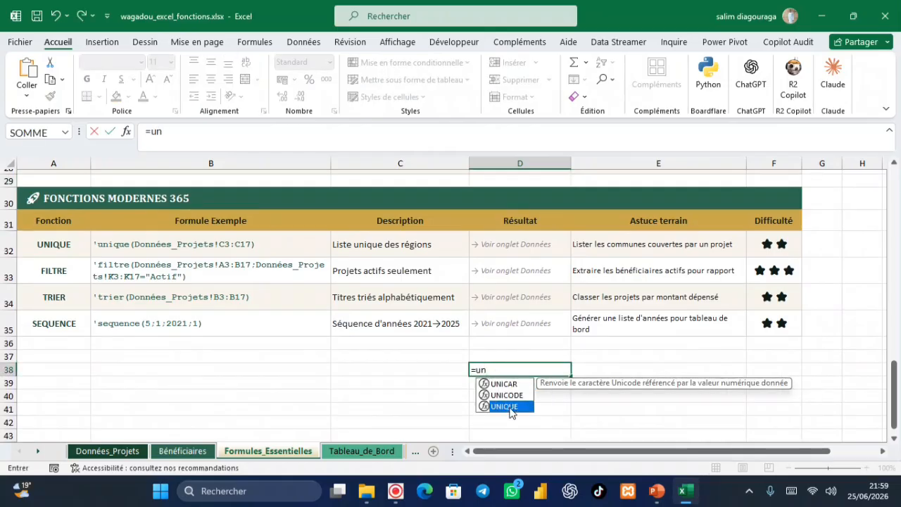
double_click(508, 406)
left_click(106, 451)
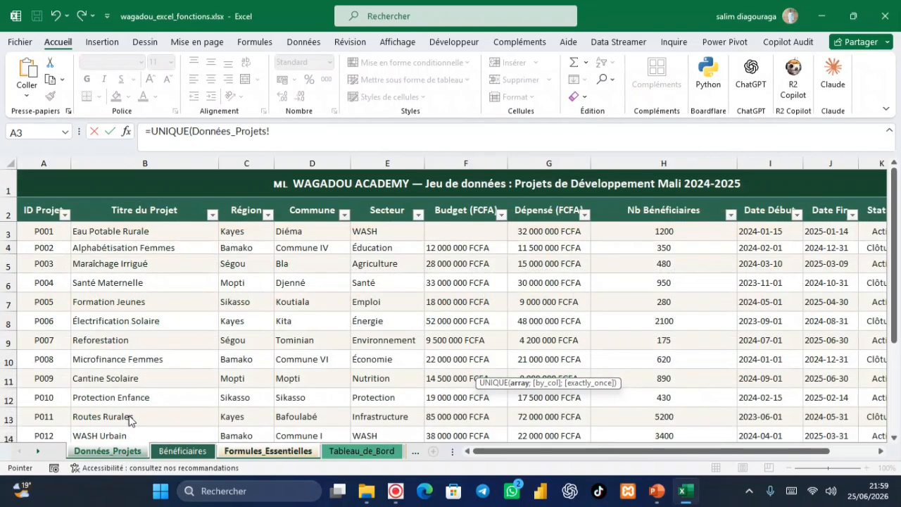
left_click(241, 231)
key("ctrl+shift+Down")
key("Return")
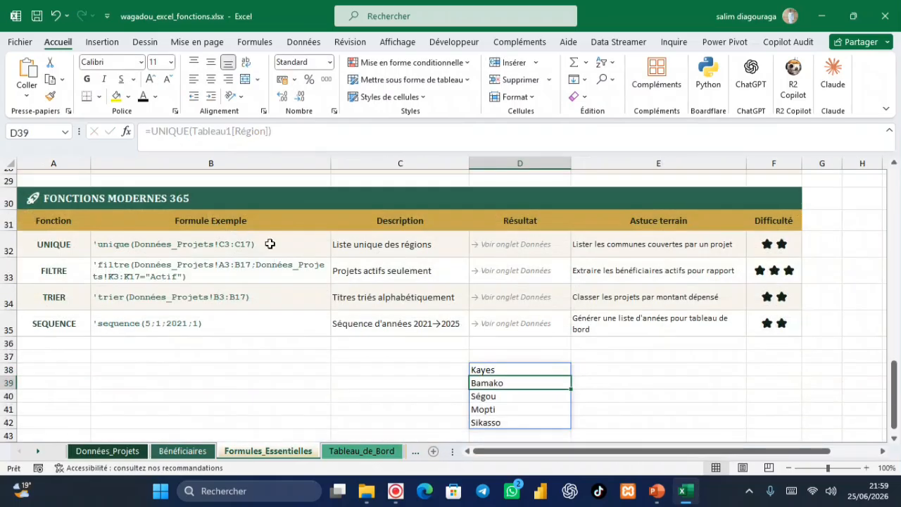
left_click(643, 380)
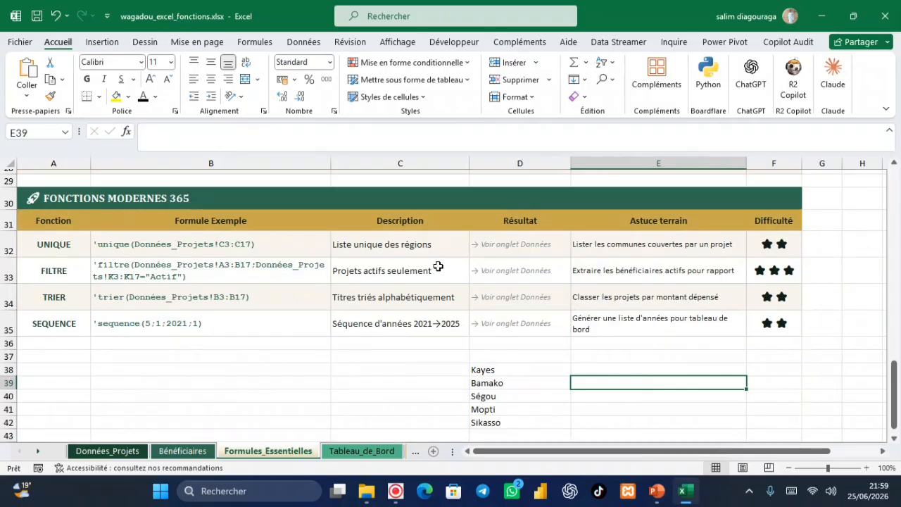
- Copy the FILTRE example formula from B33 into the empty cell E39
left_click(204, 262)
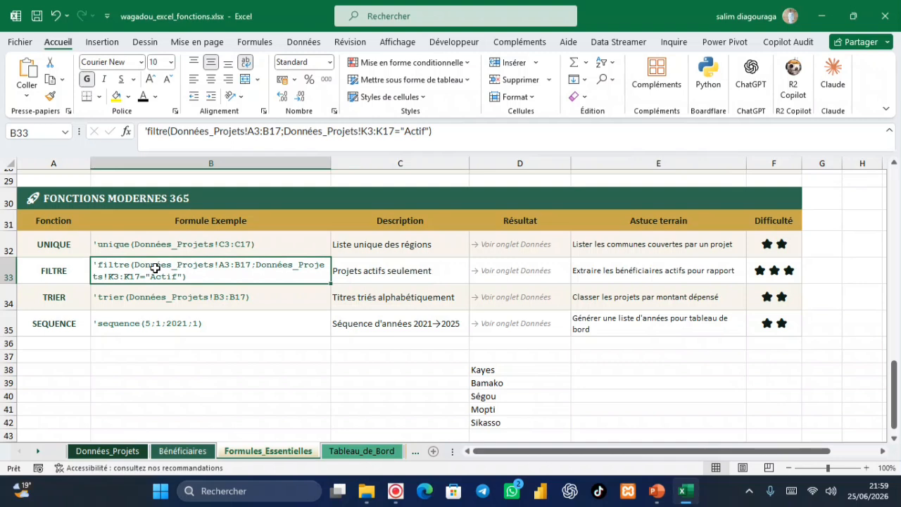
key("ctrl+c")
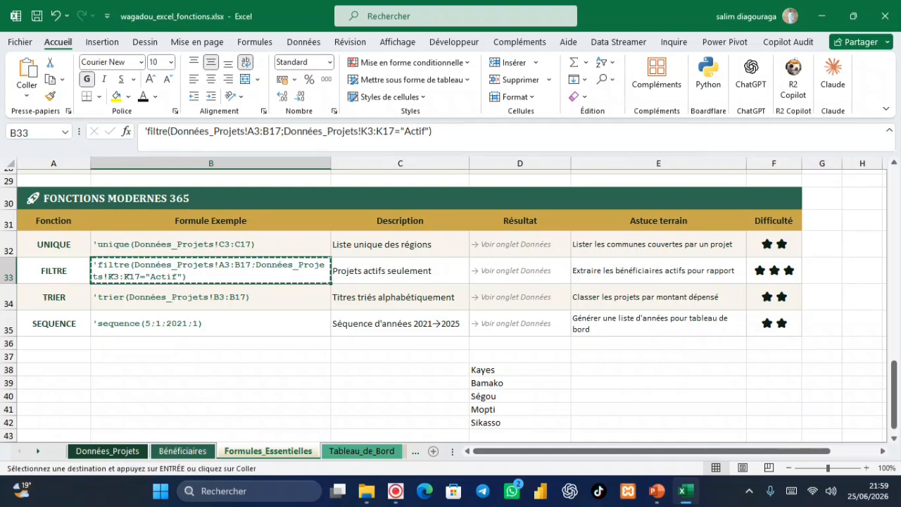
left_click(687, 383)
key("ctrl+v")
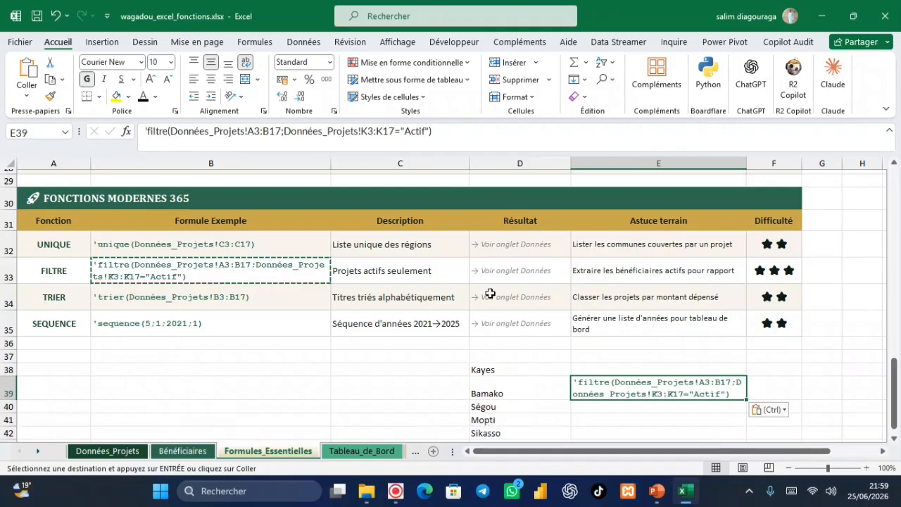
- Turn the text in E39 into the live formula =filtre(Données_Projets!A3:B17;Données_Projets!K3:K17="Actif") and review the list of active projects
left_click(150, 131)
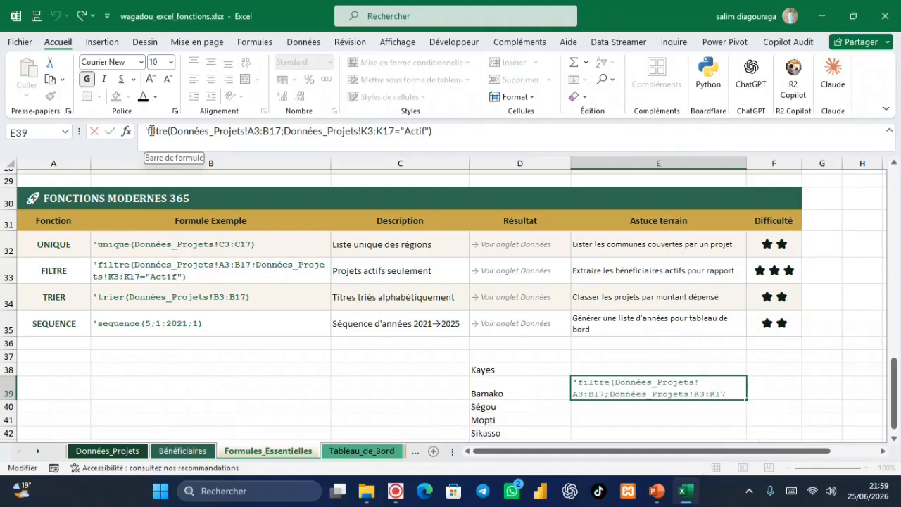
key("BackSpace")
type(")")
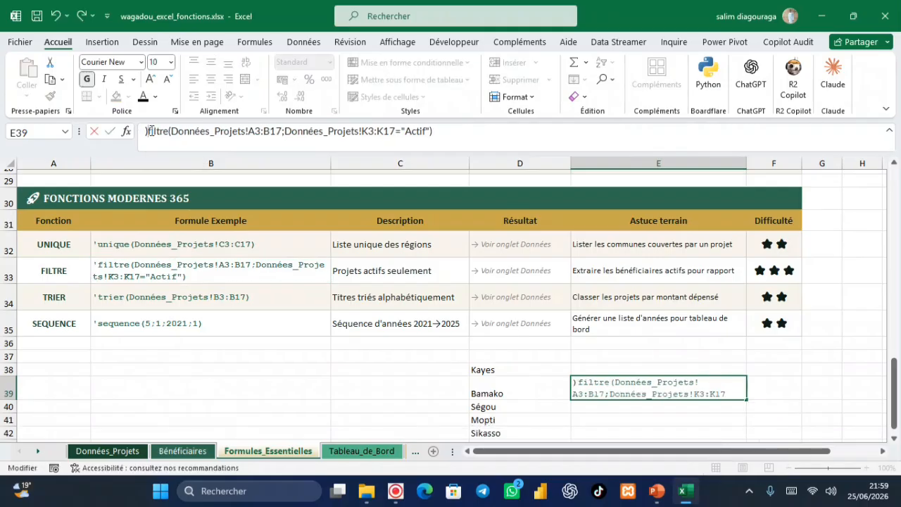
key("BackSpace")
type("=")
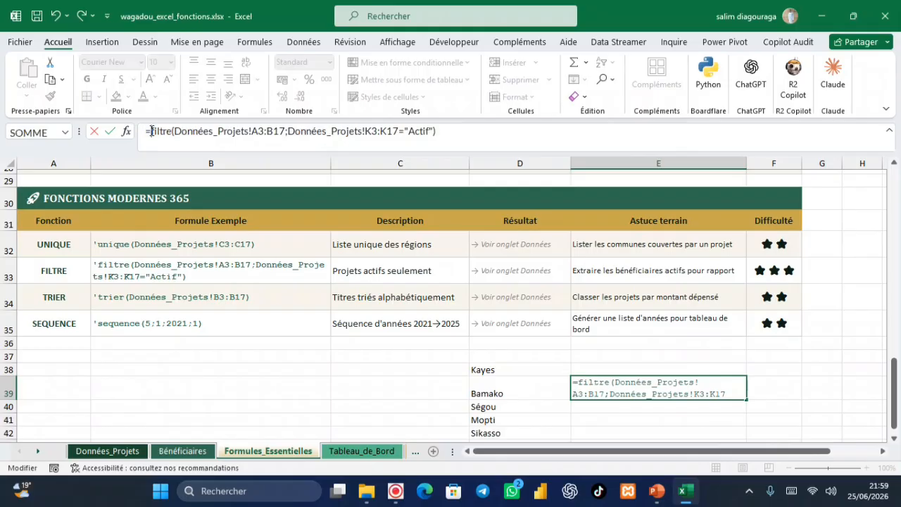
left_click(340, 131)
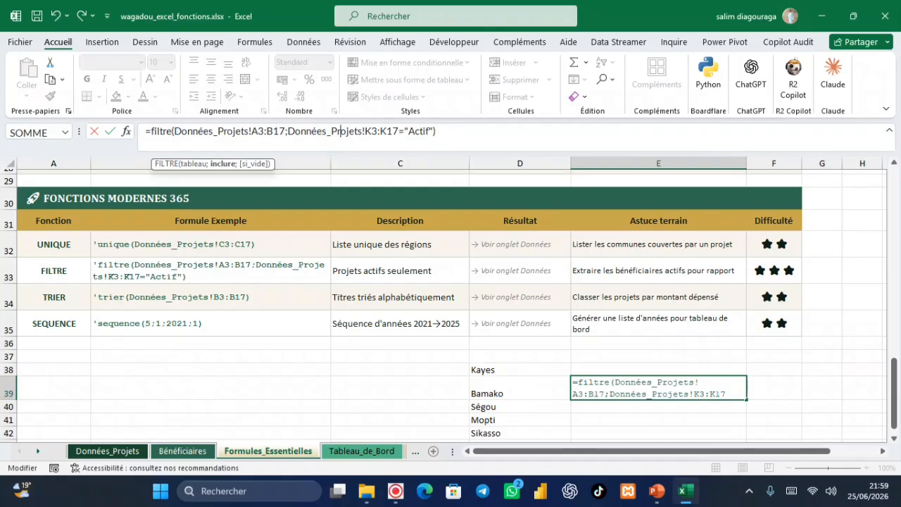
key("Return")
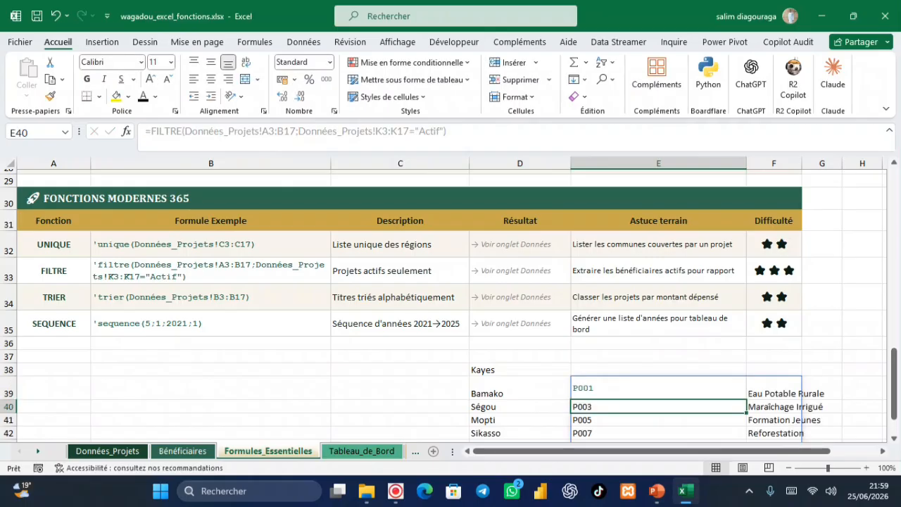
scroll(658, 303, "down", 2)
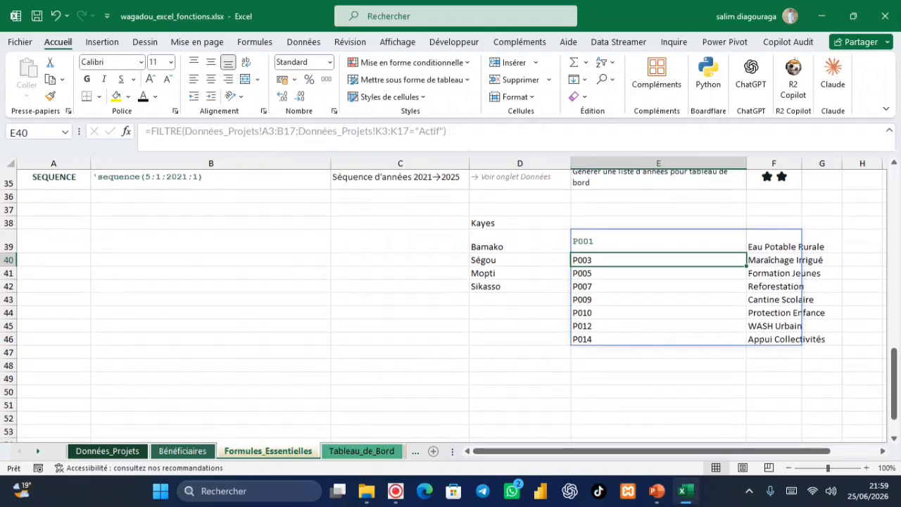
left_click(643, 430)
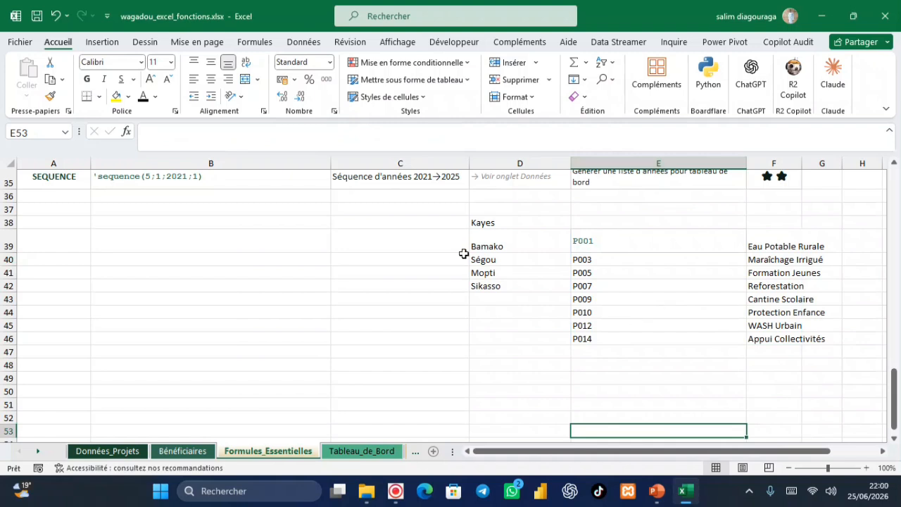
- Copy the TRIER example formula text from B34 into the empty cell B38
scroll(396, 255, "up", 2)
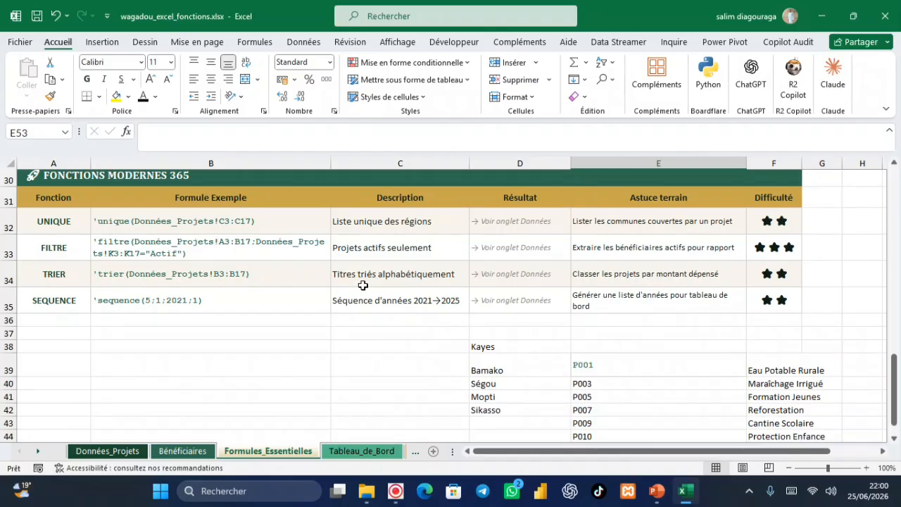
left_click(161, 277)
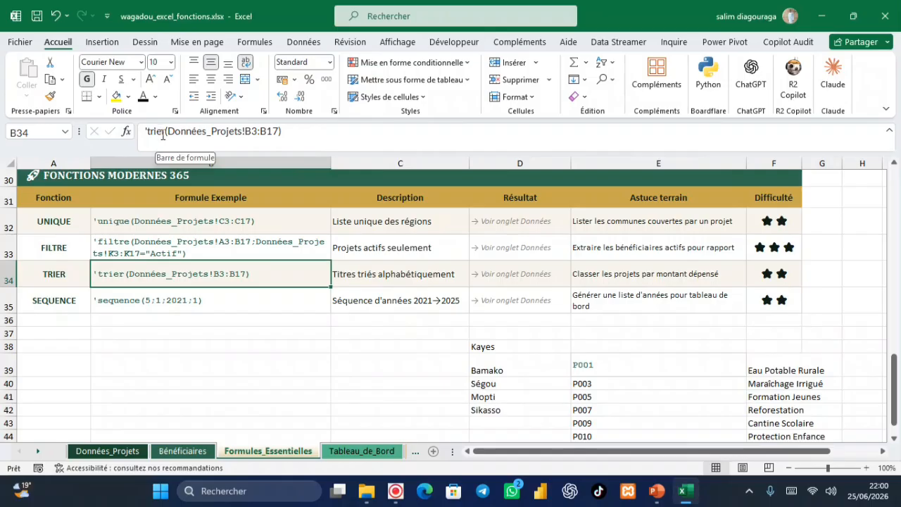
key("ctrl+a")
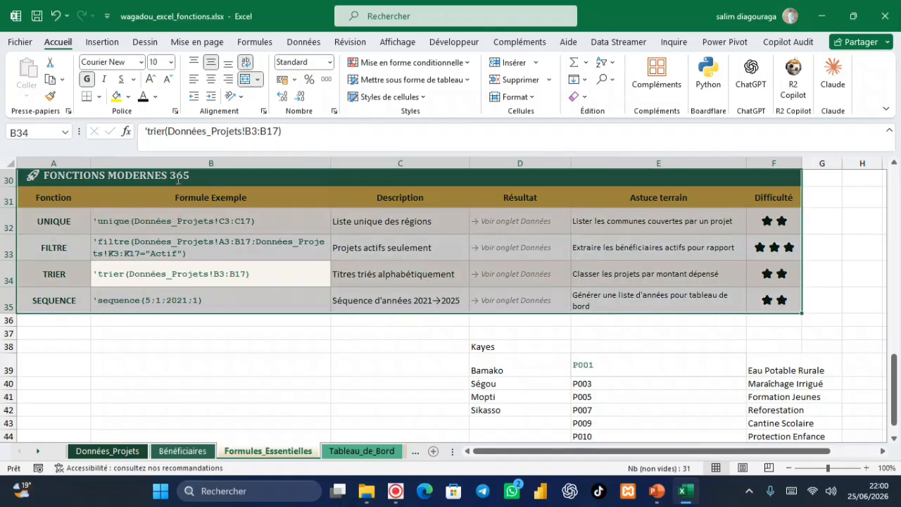
double_click(178, 277)
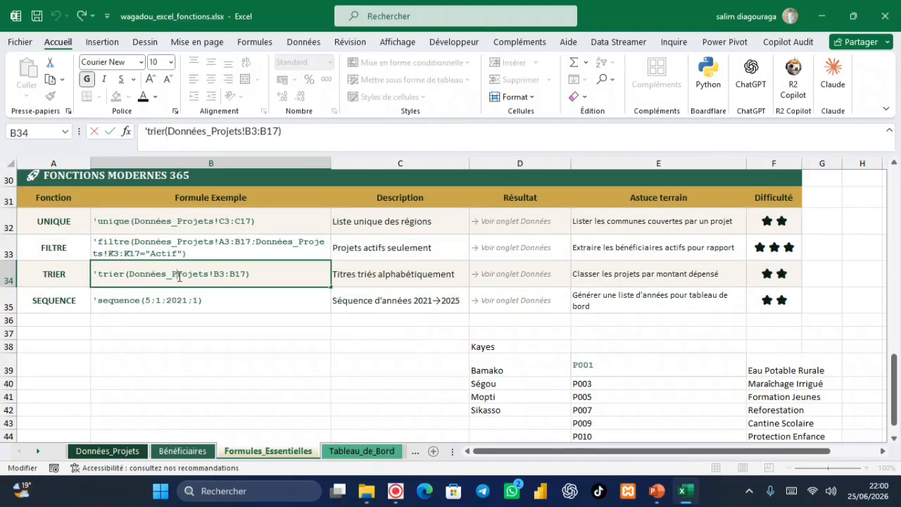
key("ctrl+a")
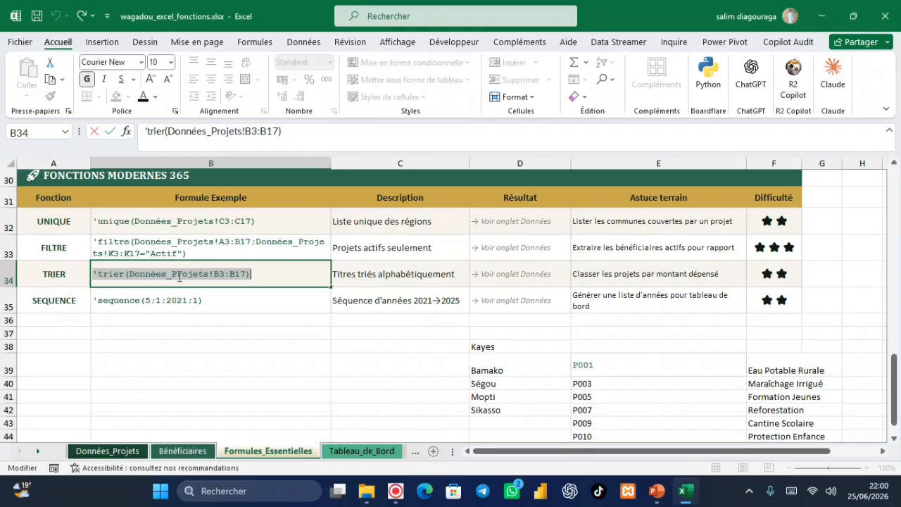
key("ctrl+c")
left_click(105, 347)
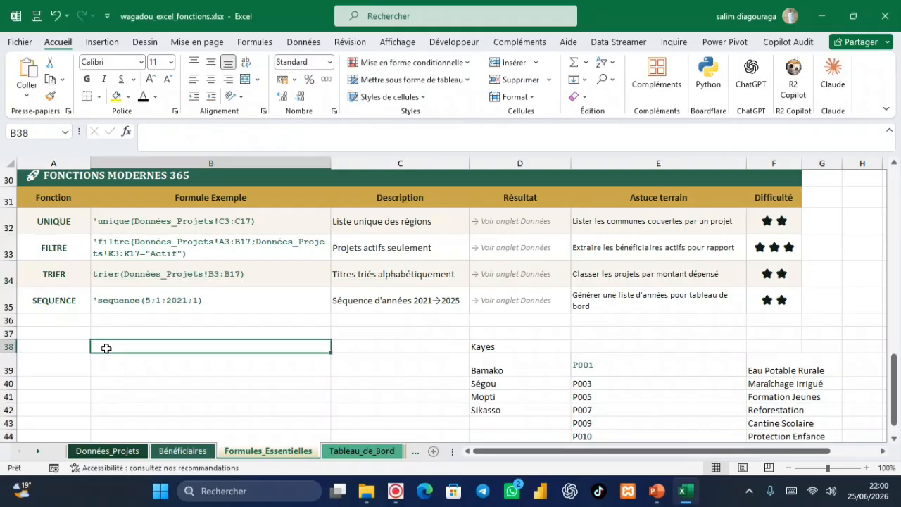
key("ctrl+v")
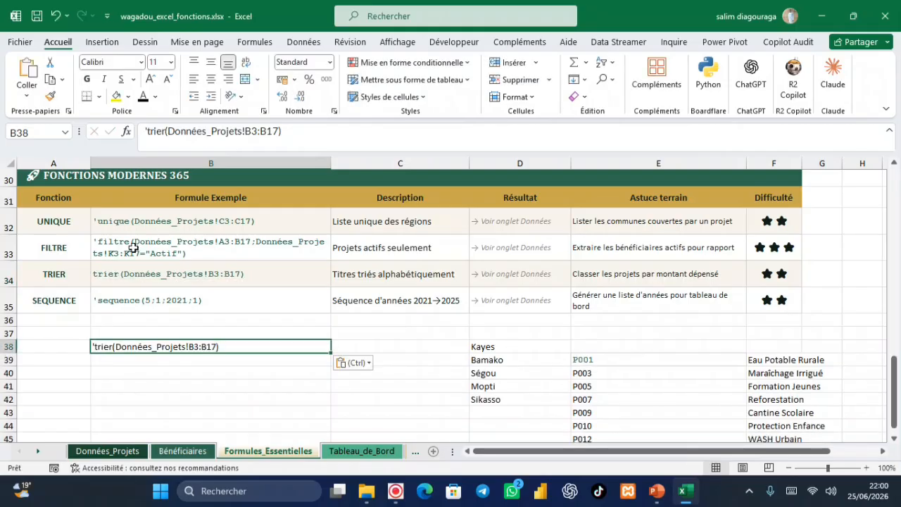
- Turn the text in B38 into the live formula =trier(Données_Projets!B3:B17) and review the sorted project titles
left_click(147, 130)
key("BackSpace")
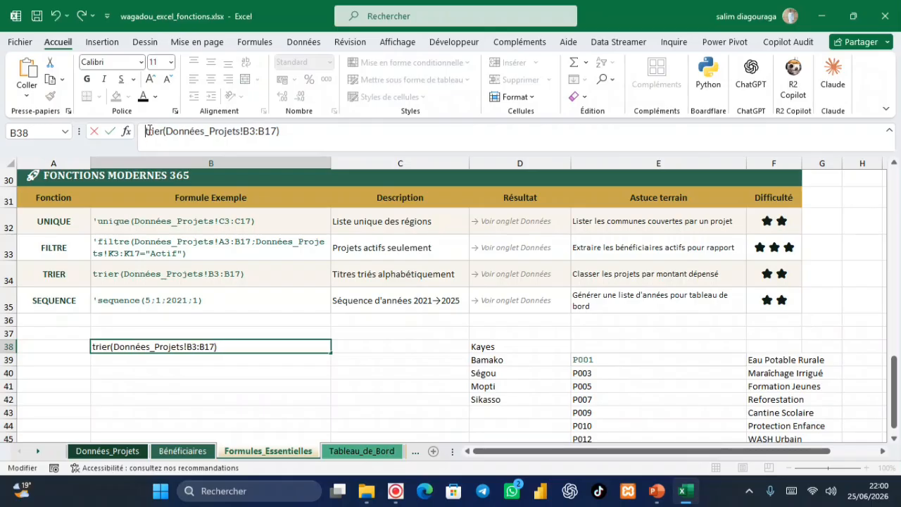
type("=")
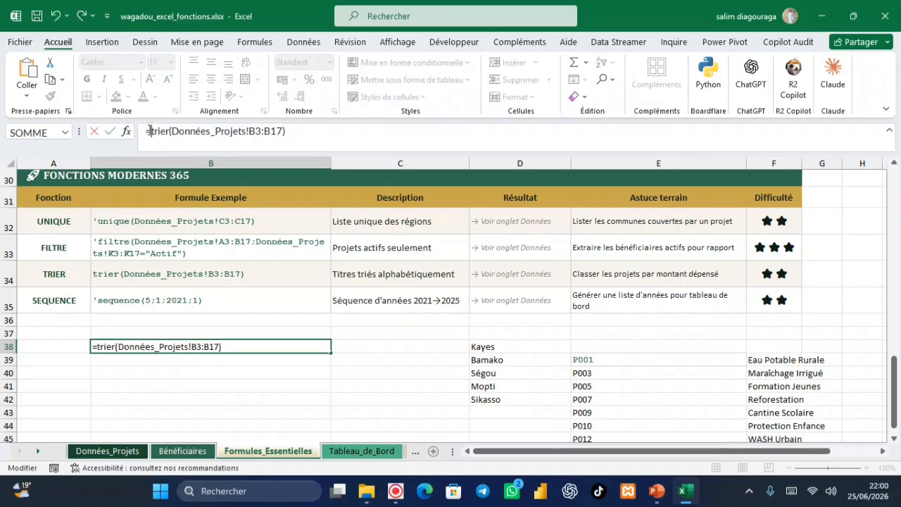
key("Return")
scroll(547, 299, "down", 3)
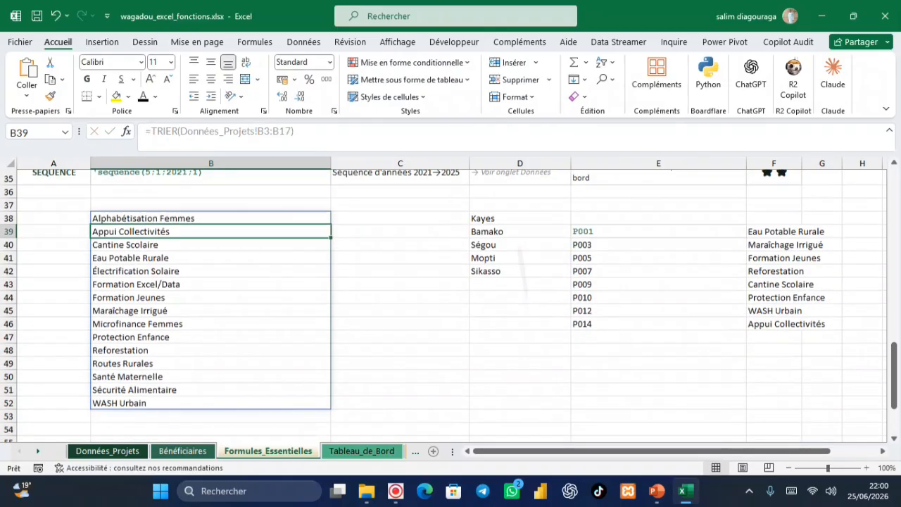
- Copy the SEQUENCE example formula text from B35 into the empty cell C37
scroll(548, 299, "up", 2)
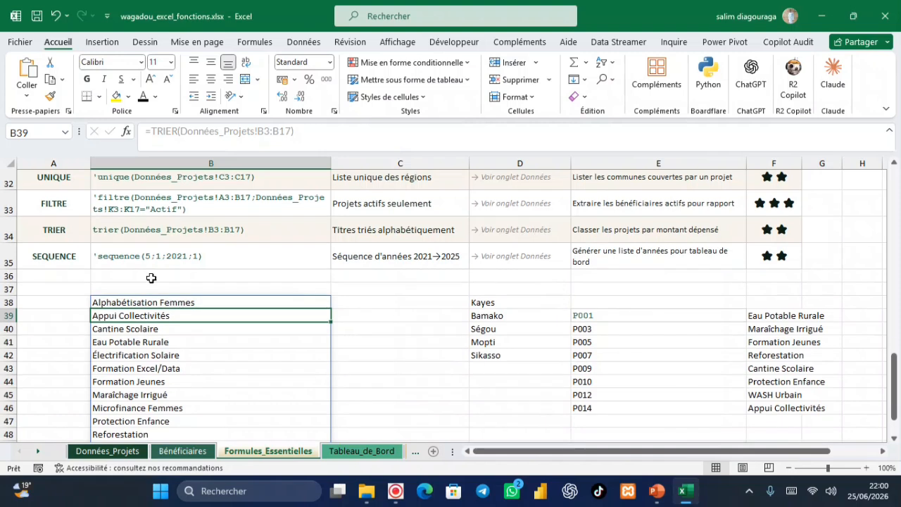
left_click(166, 254)
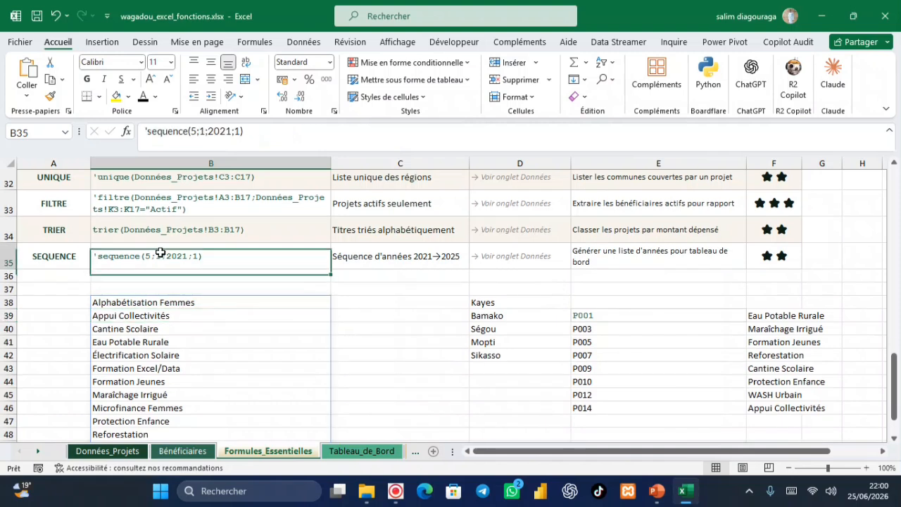
left_click(163, 131)
triple_click(164, 131)
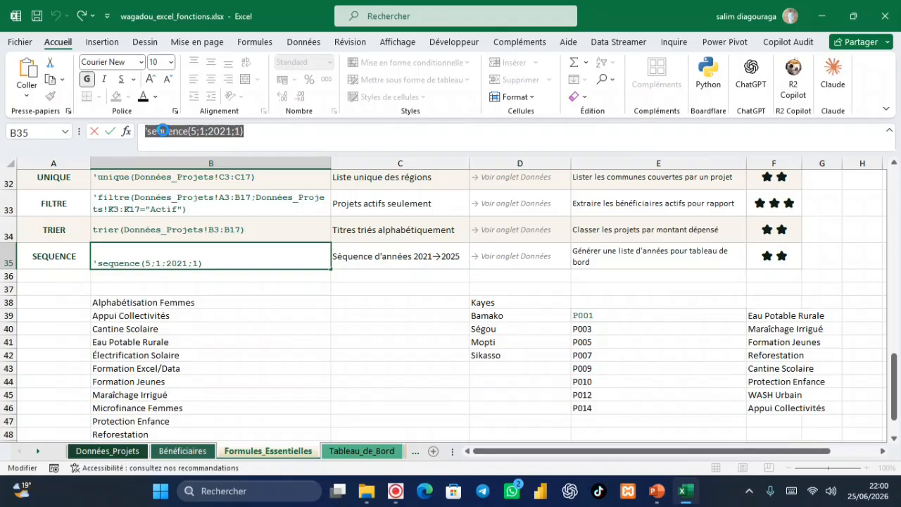
left_click(364, 294)
key("ctrl+v")
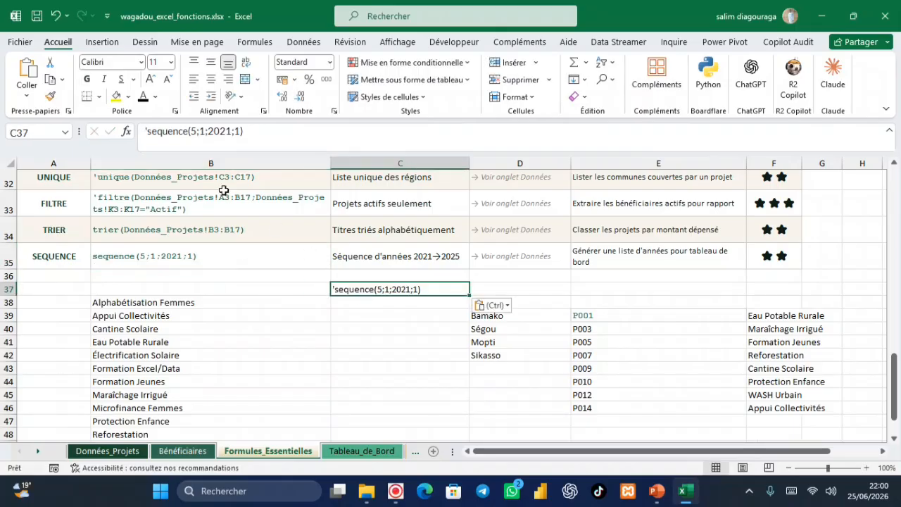
- Turn the text in C37 into the live formula =sequence(5;1;2021;1), checking its rows, columns, start and step arguments before committing it
left_click(148, 129)
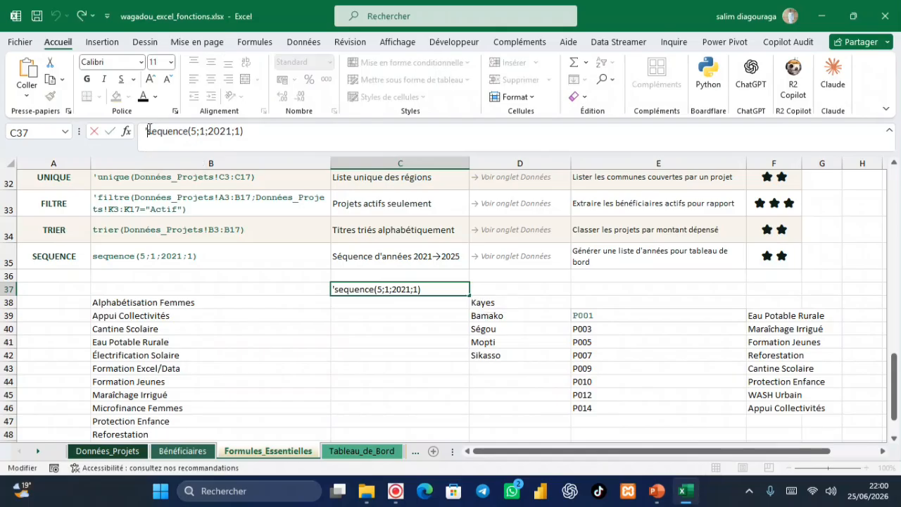
key("BackSpace")
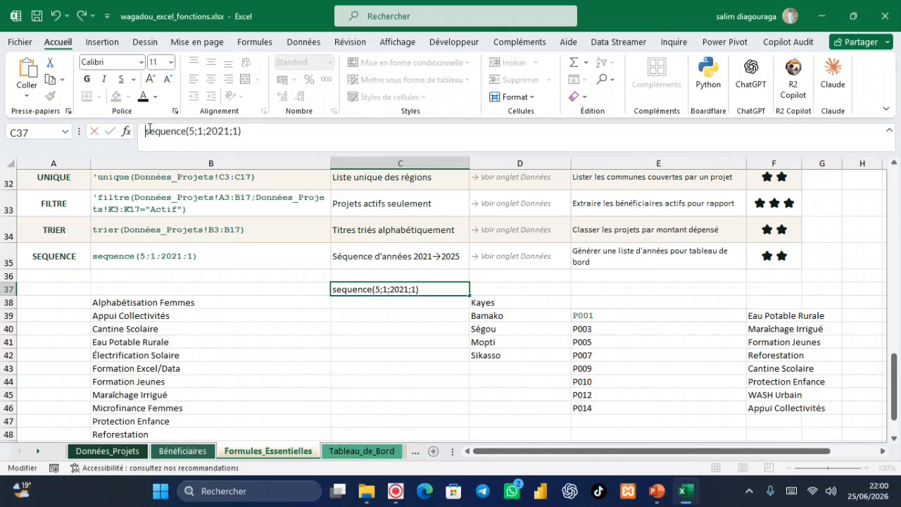
type("=")
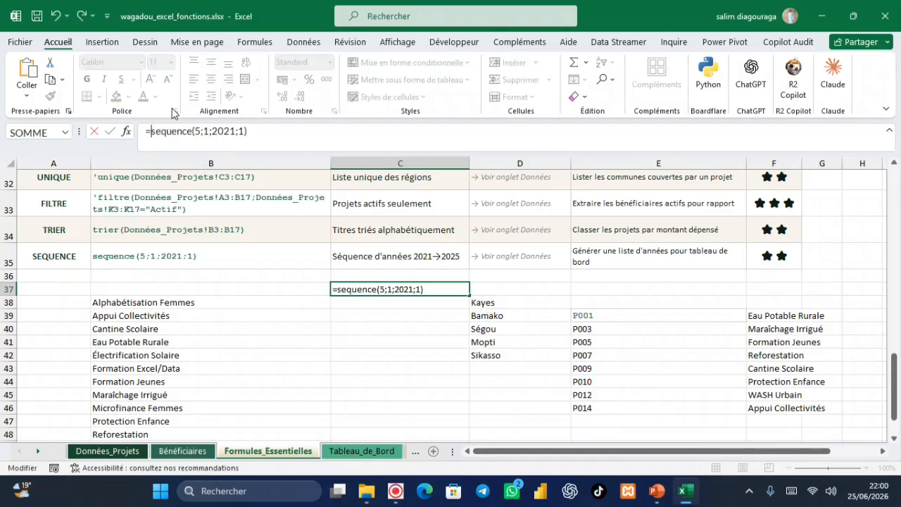
left_click(206, 131)
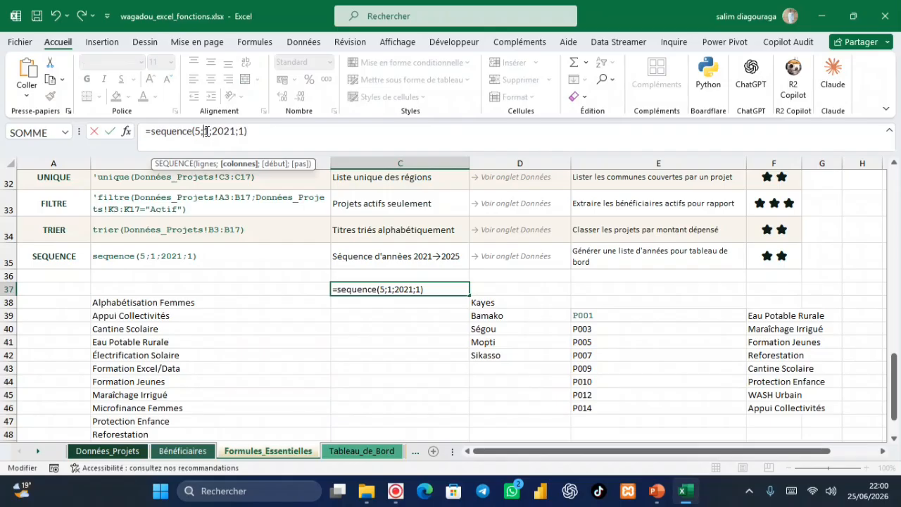
left_click(200, 131)
left_click(207, 132)
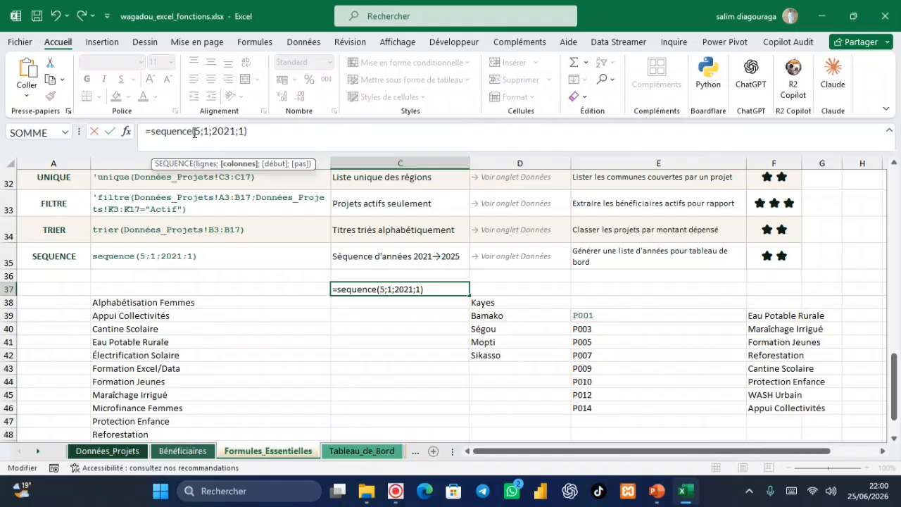
left_click(200, 132)
left_click(208, 133)
left_click(228, 132)
left_click(246, 131)
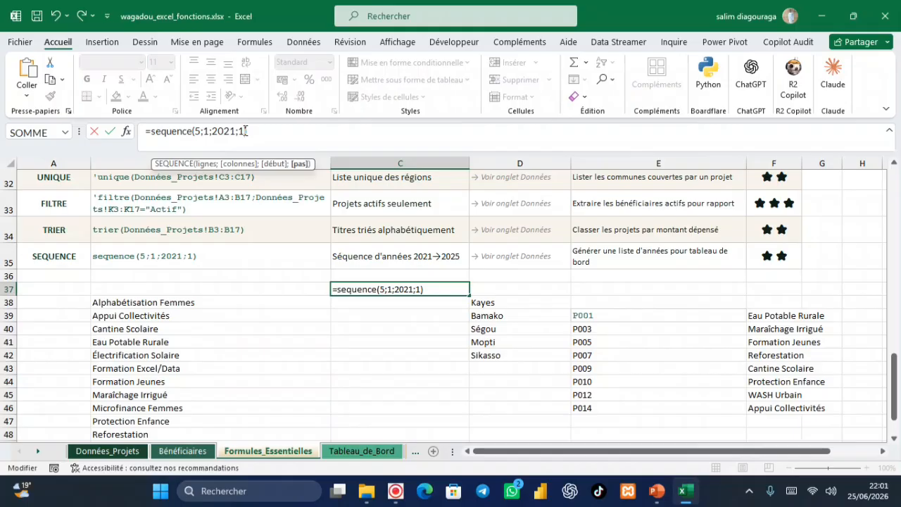
key("Return")
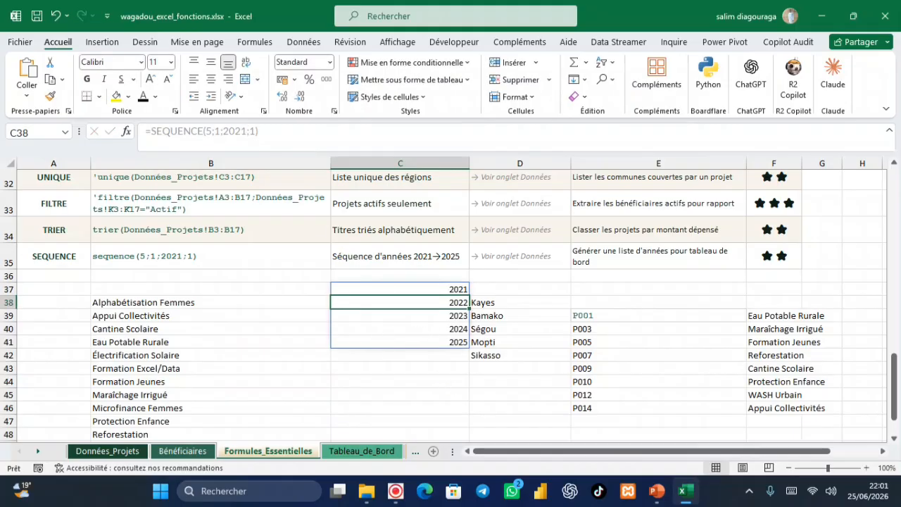
left_click(449, 390)
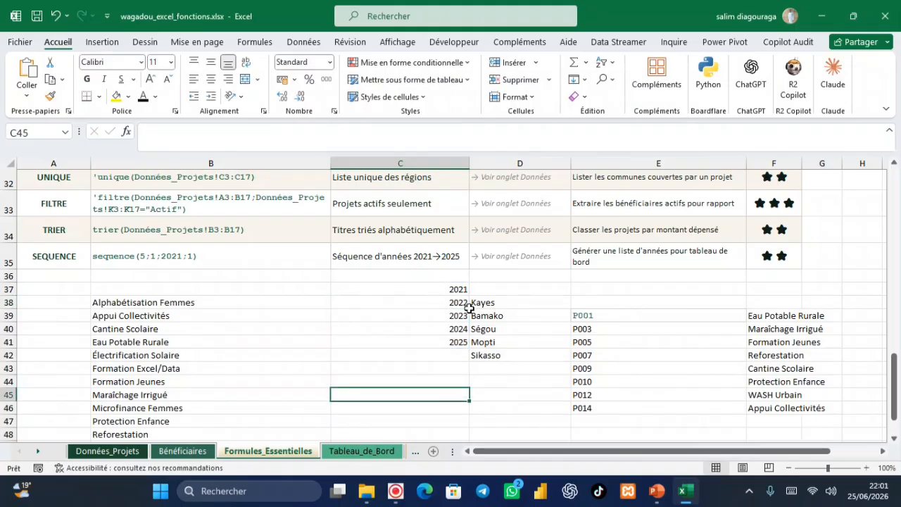
left_click(535, 384)
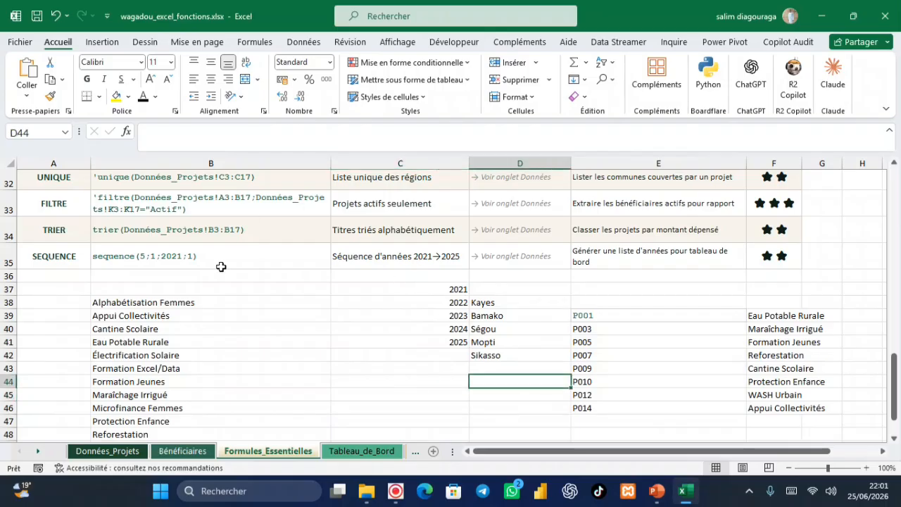
- Look back over the formula examples and switch to the Tableau_de_Bord sheet
scroll(450, 303, "down", 5)
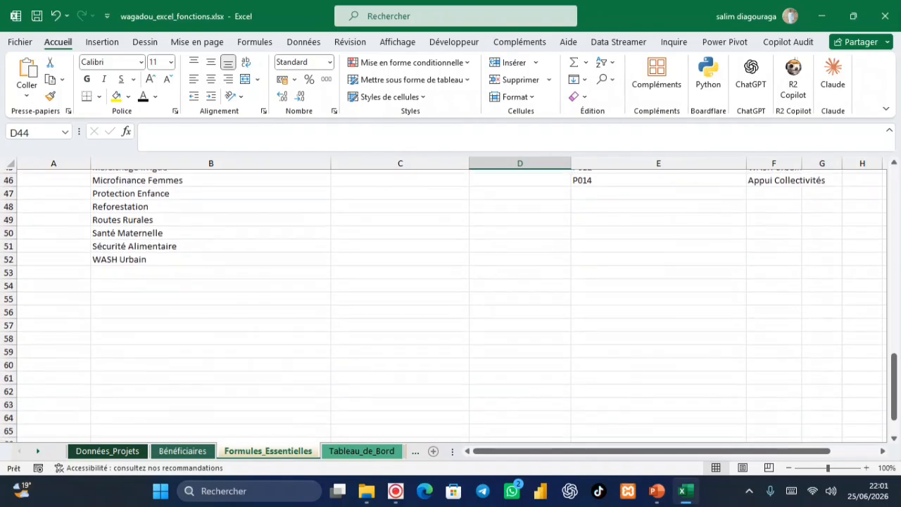
scroll(451, 302, "up", 15)
scroll(451, 303, "down", 3)
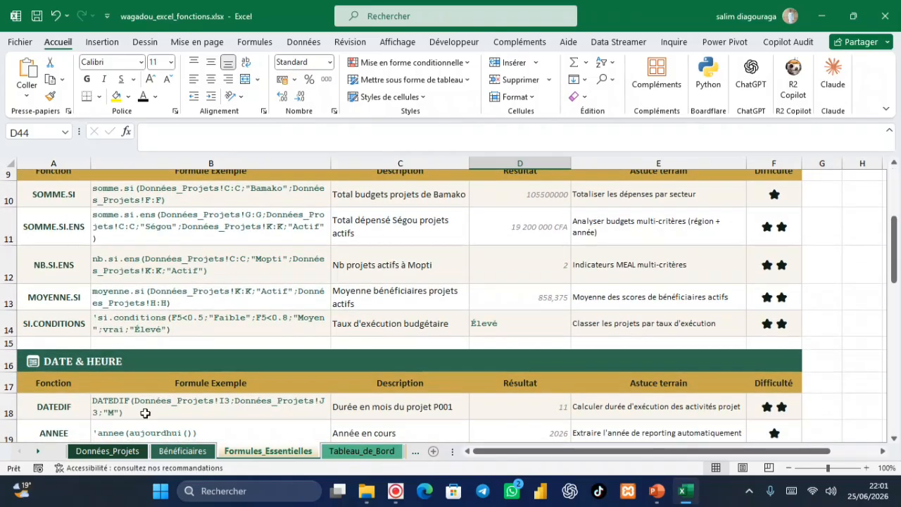
left_click(365, 451)
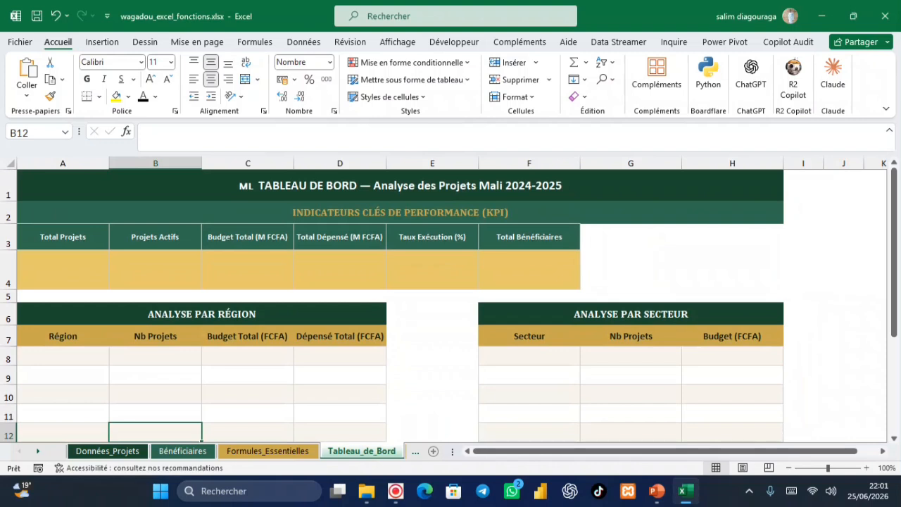
- Fill the Total Projets KPI in A4 with an NBVAL formula counting the Titre du Projet column of the Données_Projets table
left_click(48, 259)
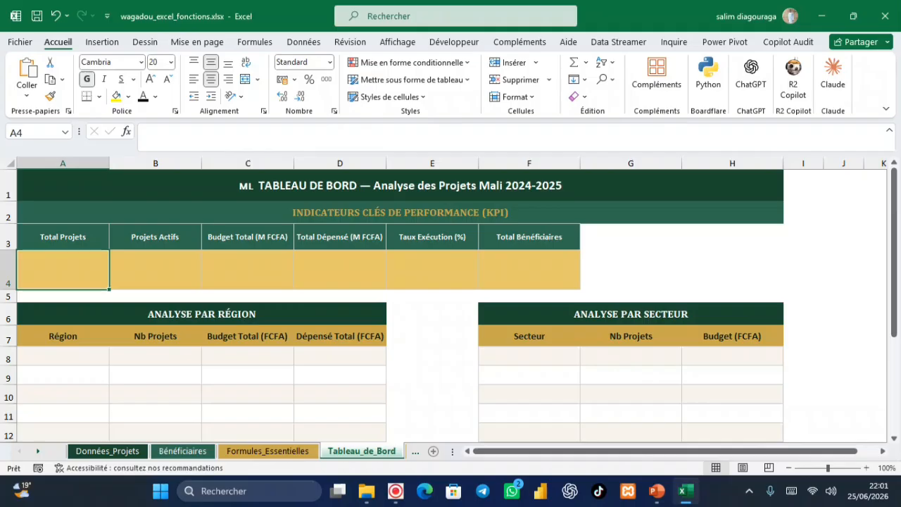
type("=")
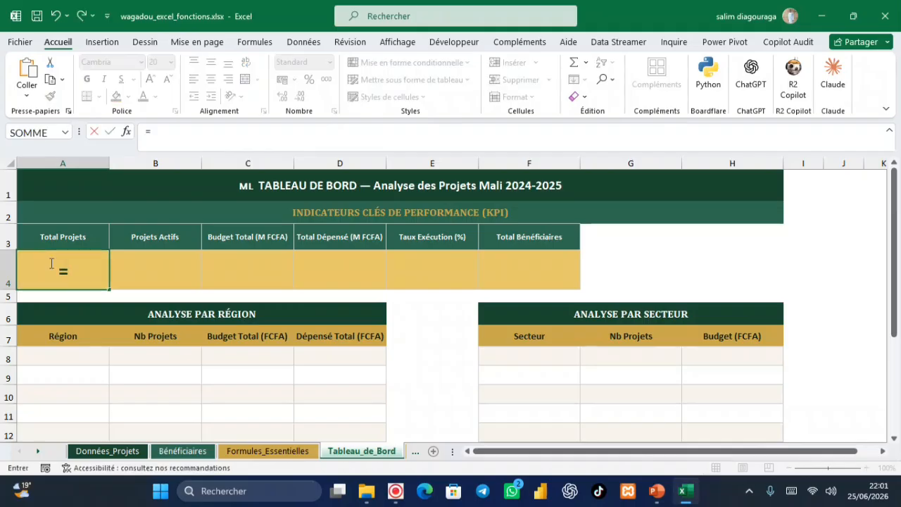
type("nb")
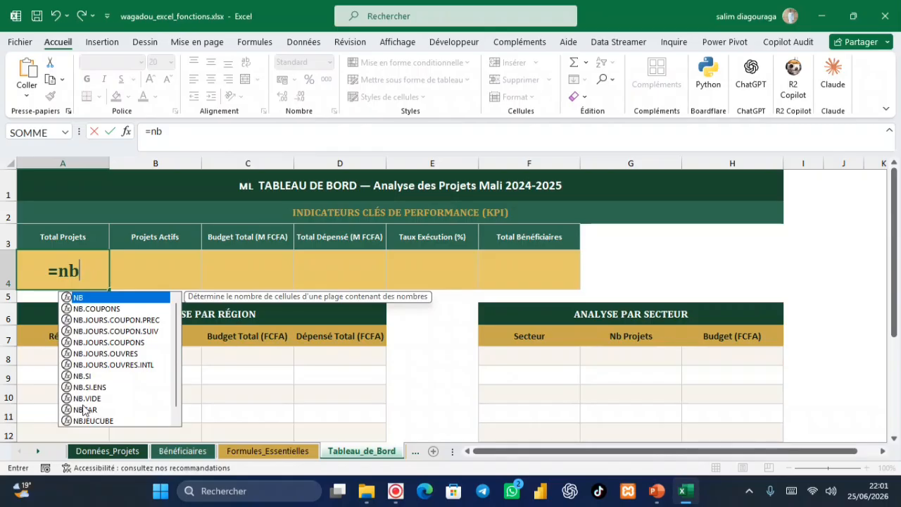
type("va")
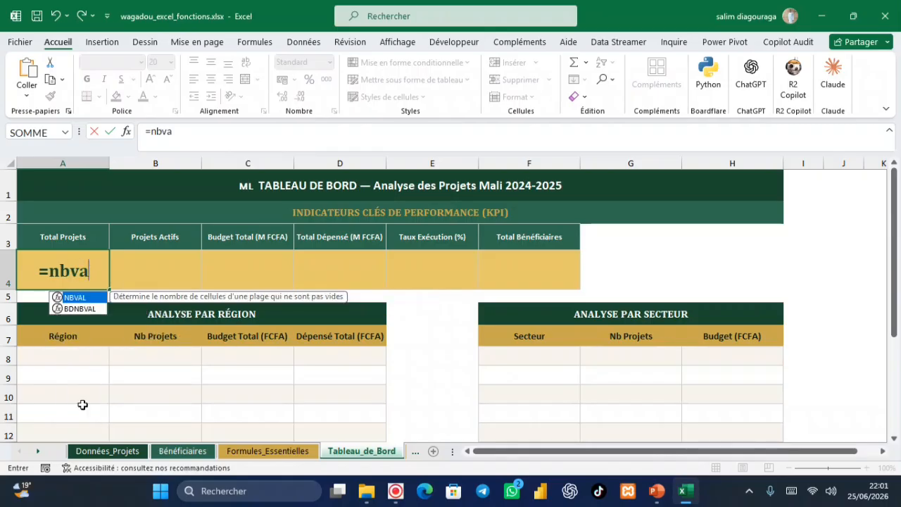
double_click(74, 298)
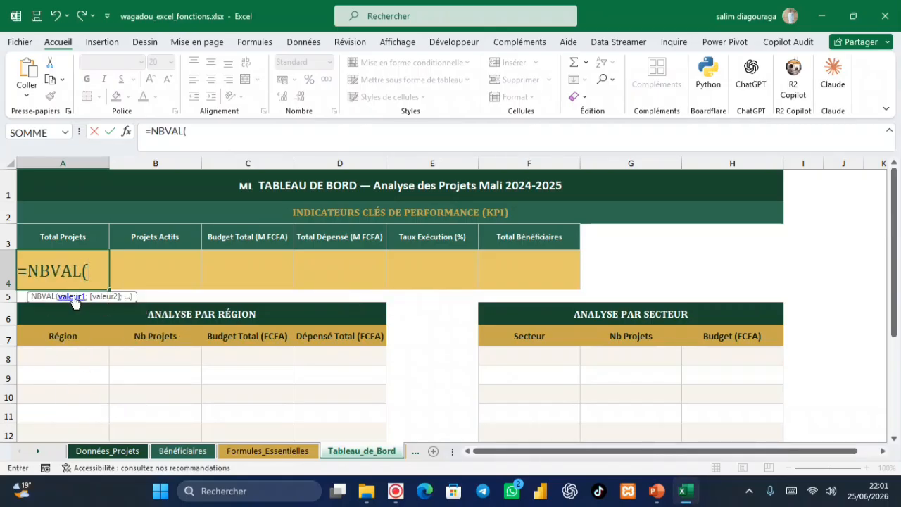
key("BackSpace")
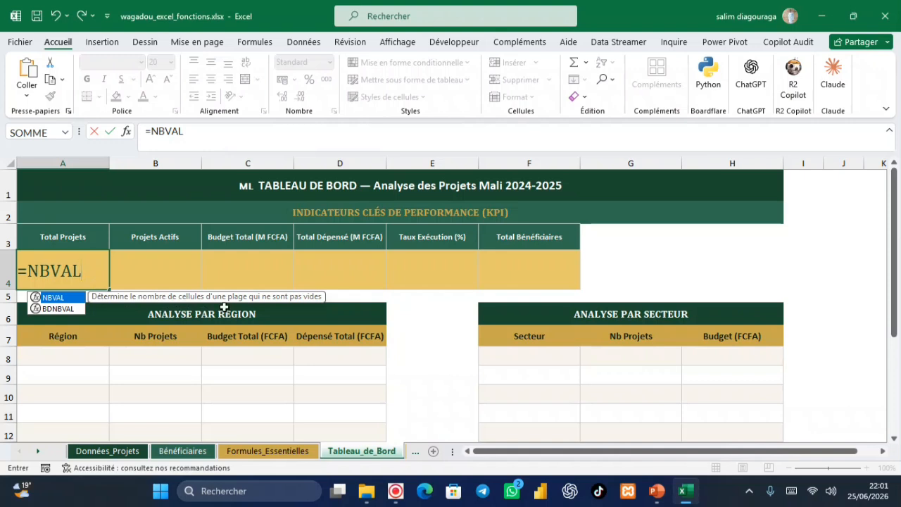
double_click(55, 299)
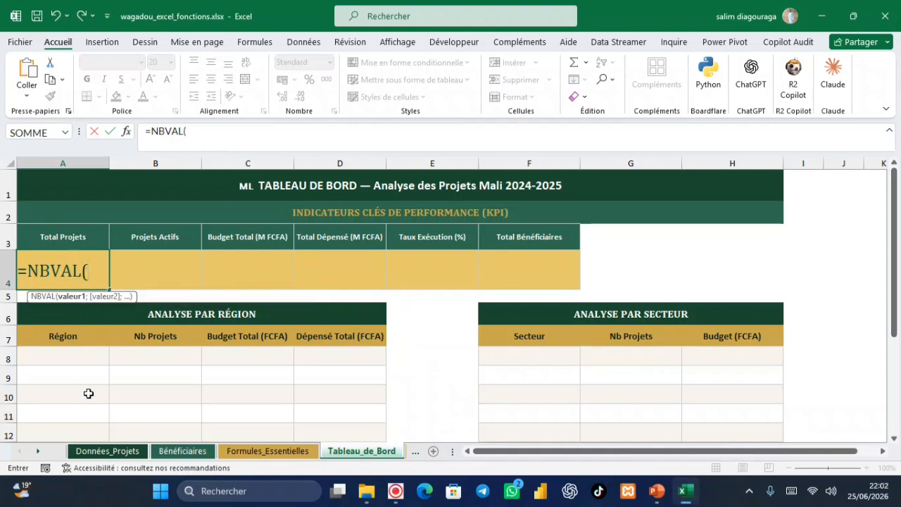
left_click(85, 454)
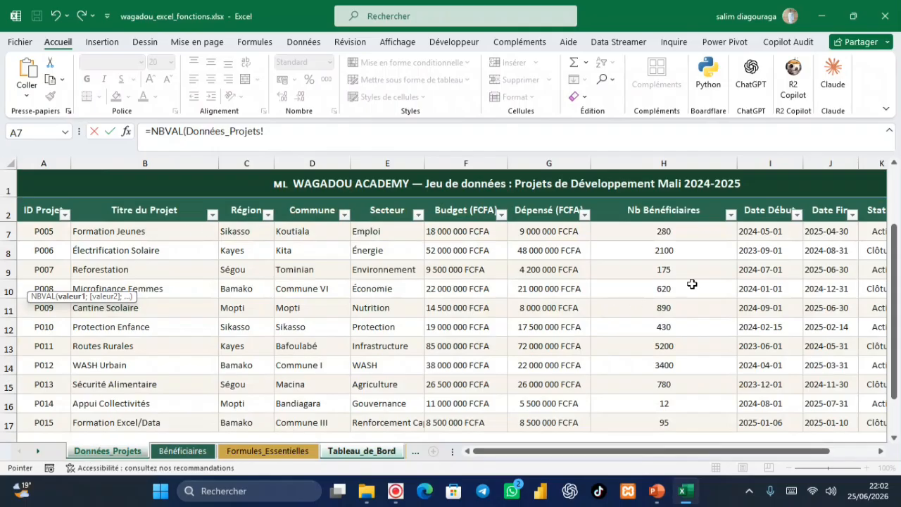
scroll(897, 197, "up", 2)
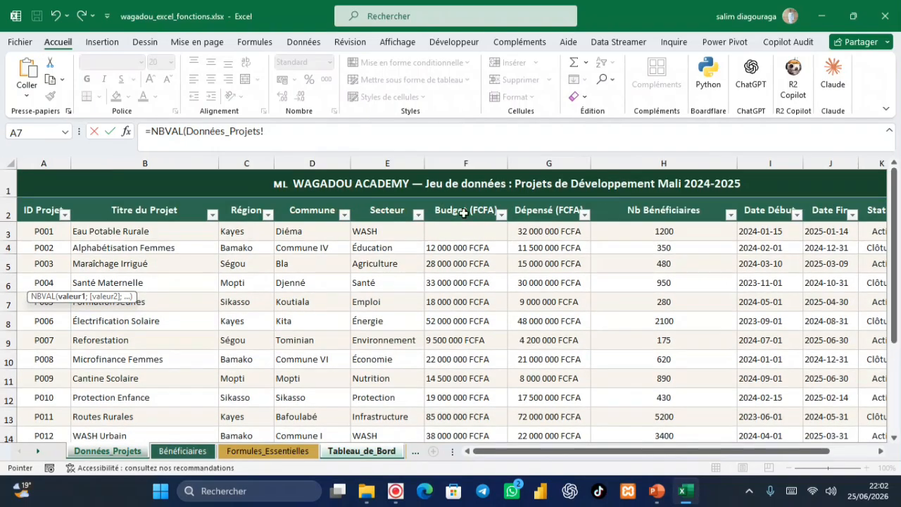
left_click(141, 230)
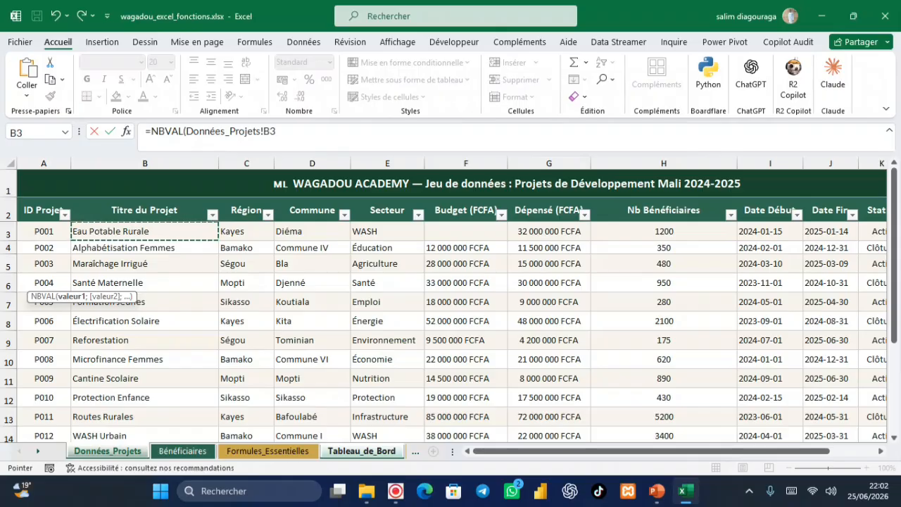
key("ctrl+shift+Down")
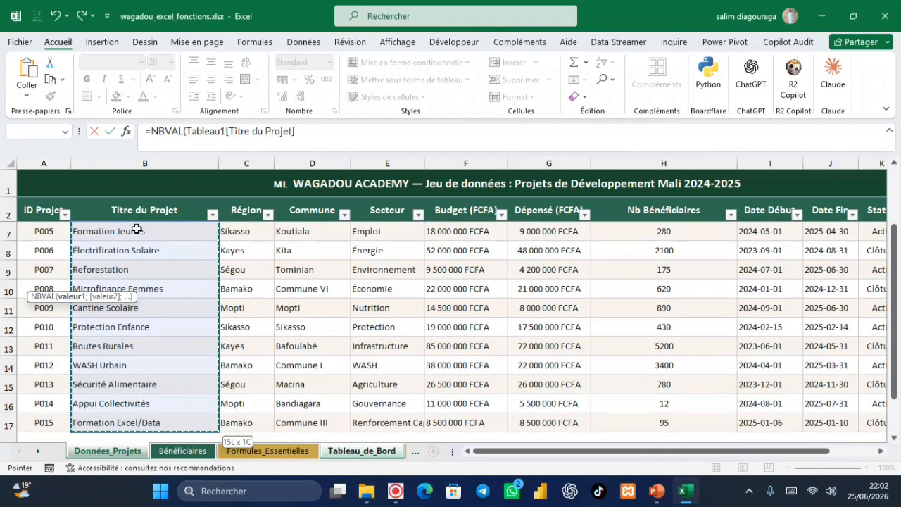
key("Return")
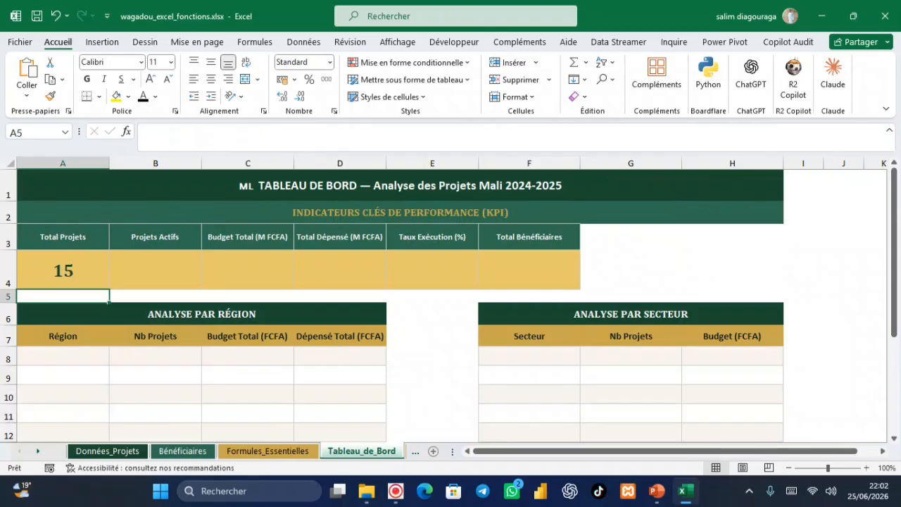
- Start an NB.SI formula in the Projets Actifs KPI cell B4 with the whole Statut column of Données_Projets as its range
left_click(143, 272)
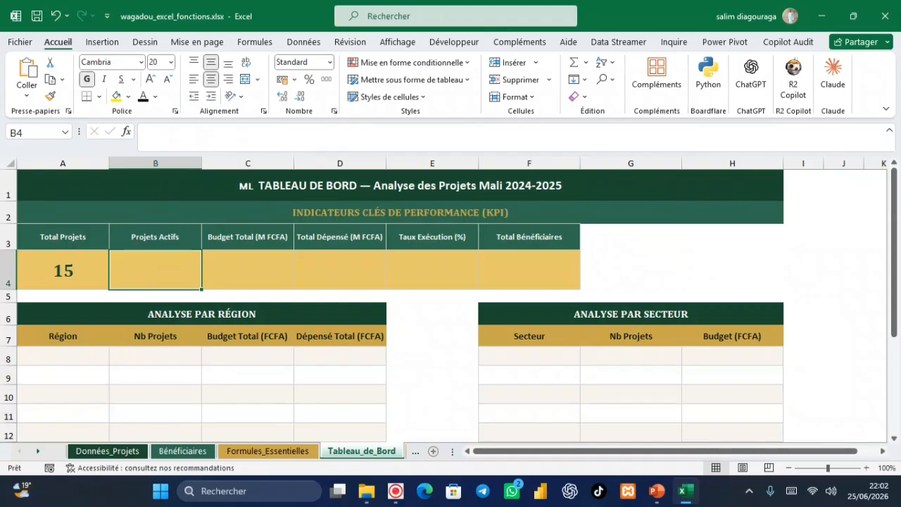
type("=")
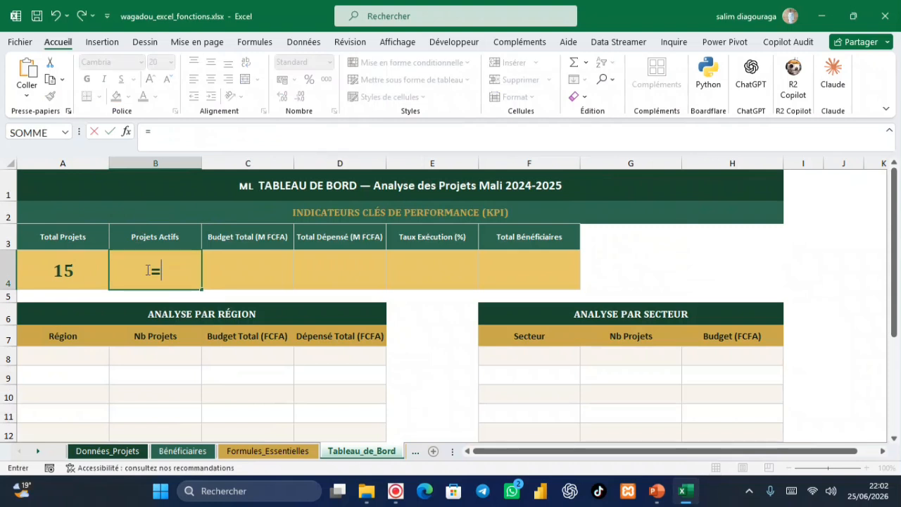
type("nb")
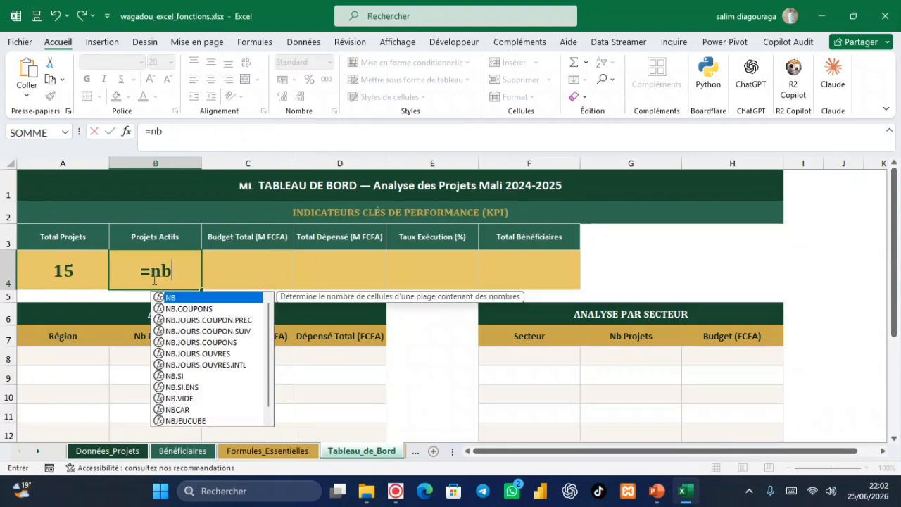
double_click(184, 376)
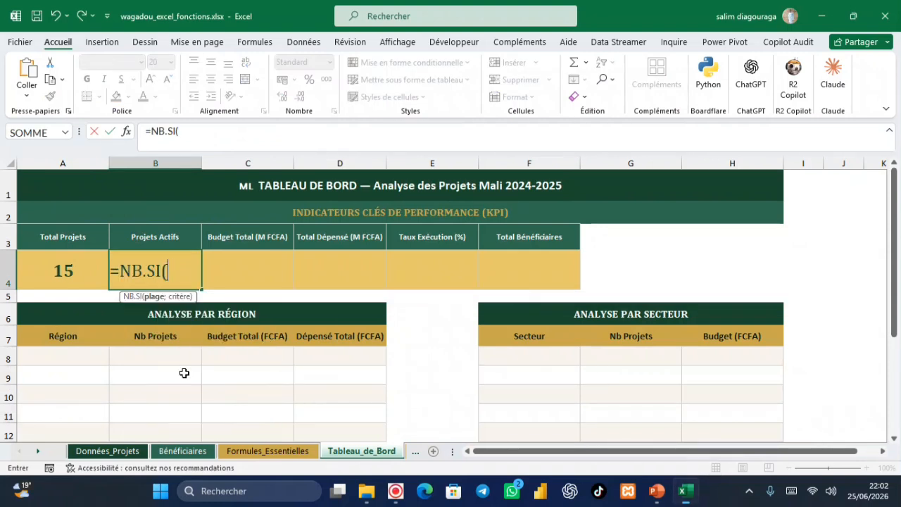
left_click(109, 451)
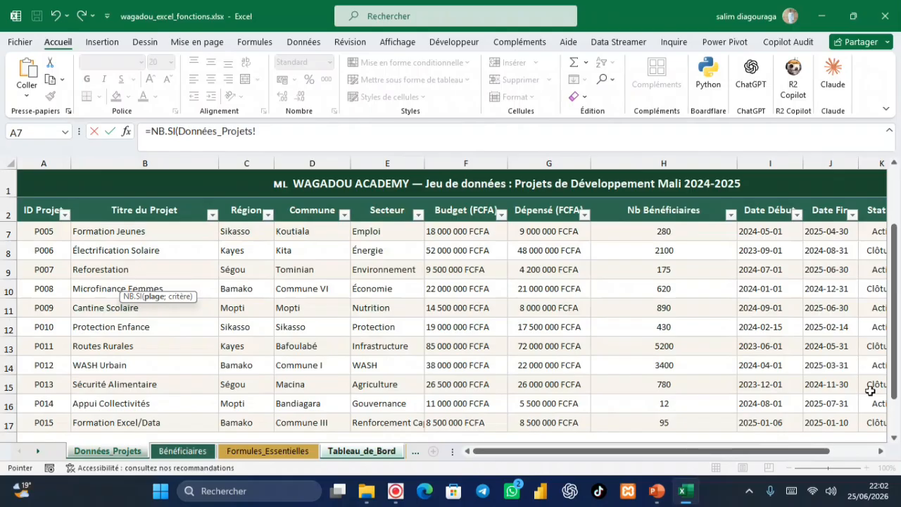
left_click(855, 454)
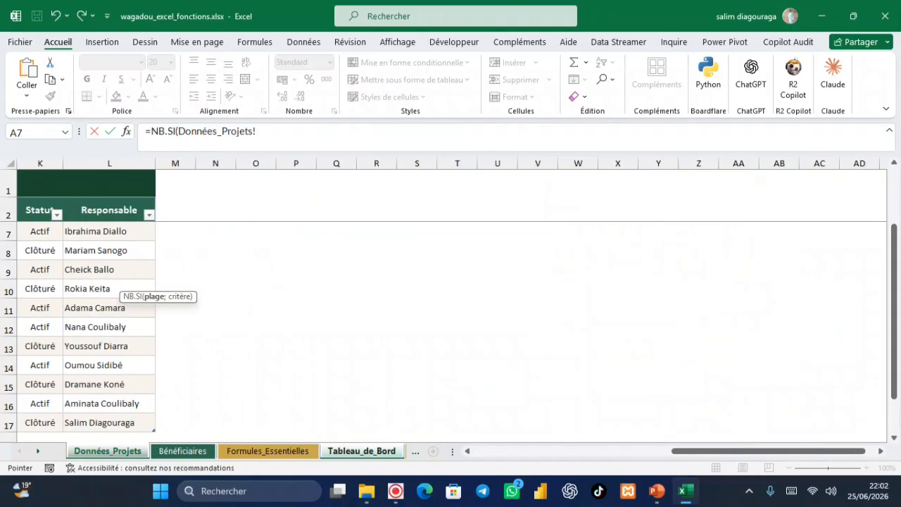
scroll(450, 227, "left", 5)
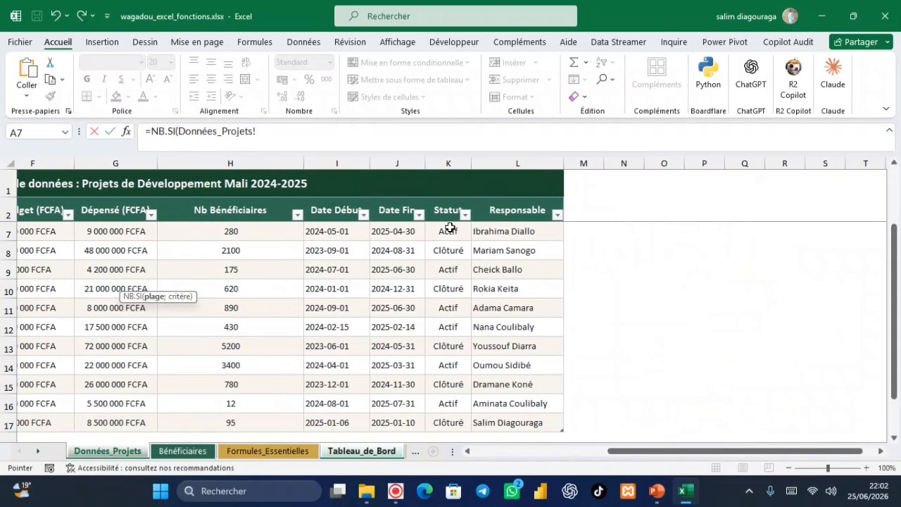
left_click(449, 228)
scroll(449, 227, "up", 2)
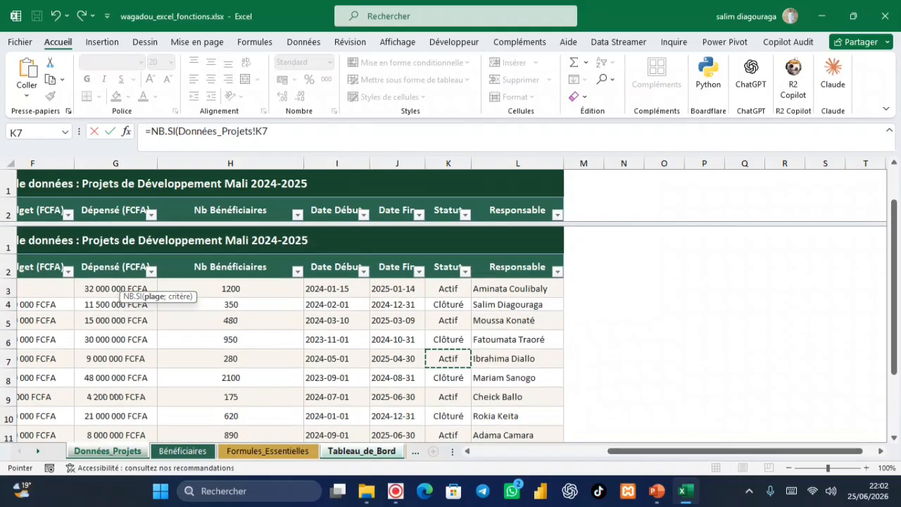
left_click(447, 231)
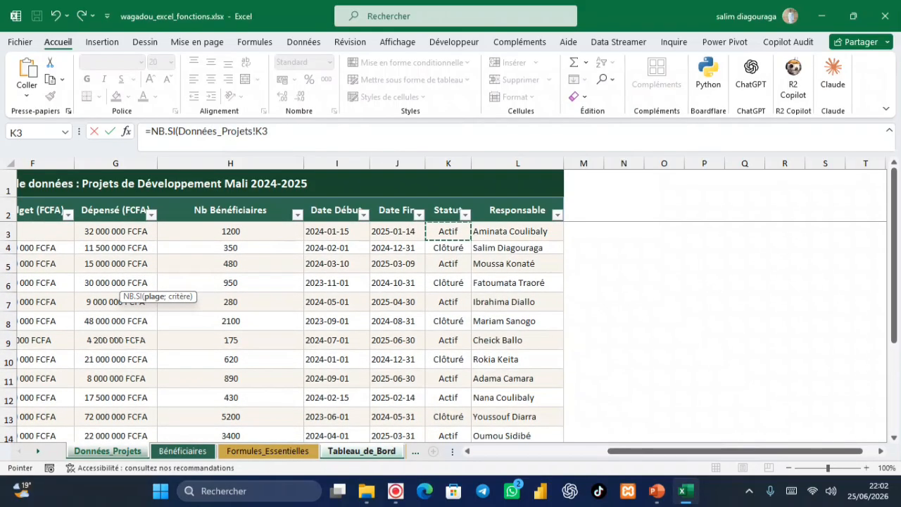
left_click_drag(448, 231, 457, 430)
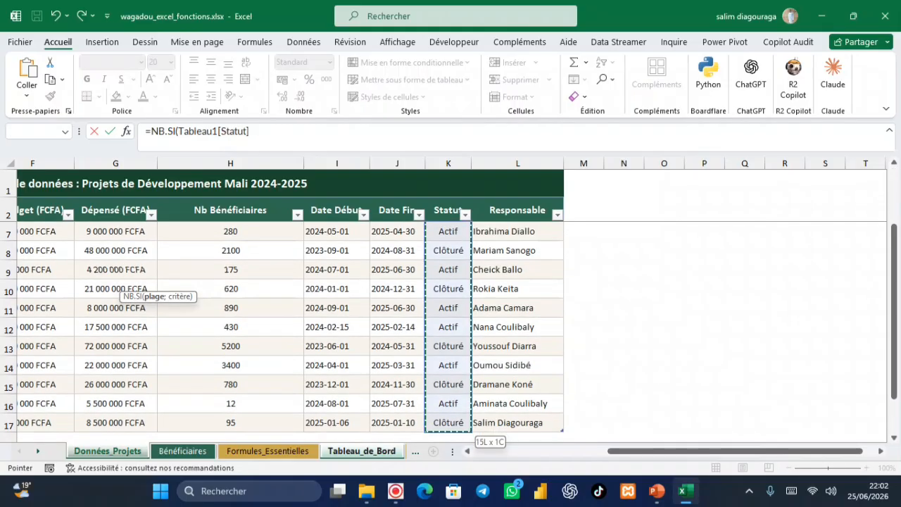
- Complete the Projets Actifs formula with the criterion "Actif", giving =NB.SI(Tableau1[Statut];"Actif"), and check it in B4
left_click(262, 140)
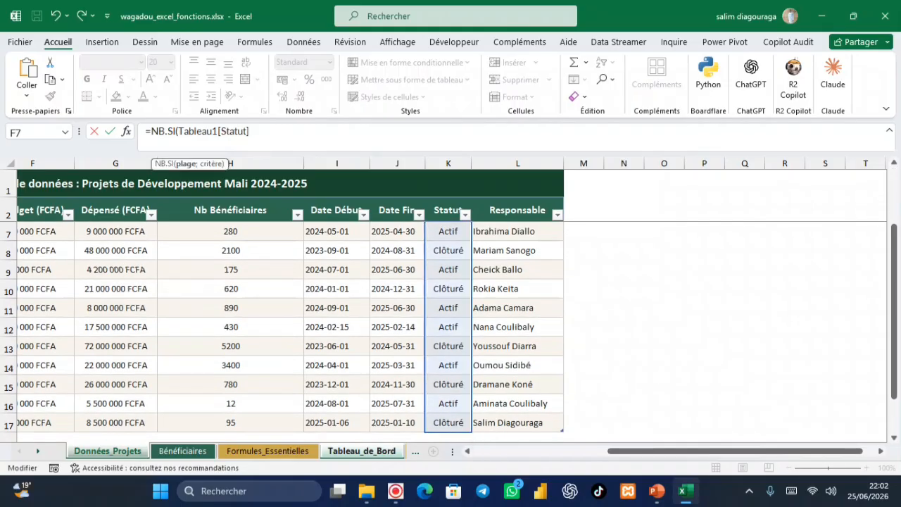
type(";\"Actif")
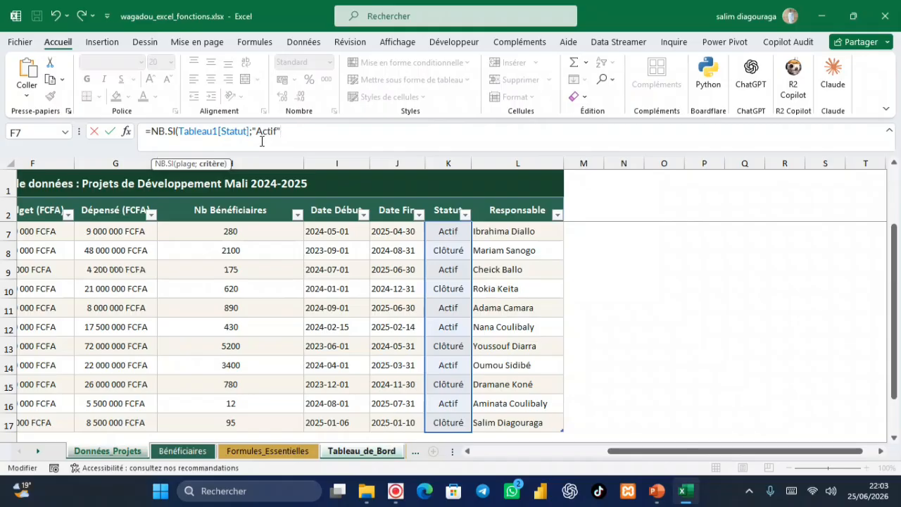
type(")")
key("Return")
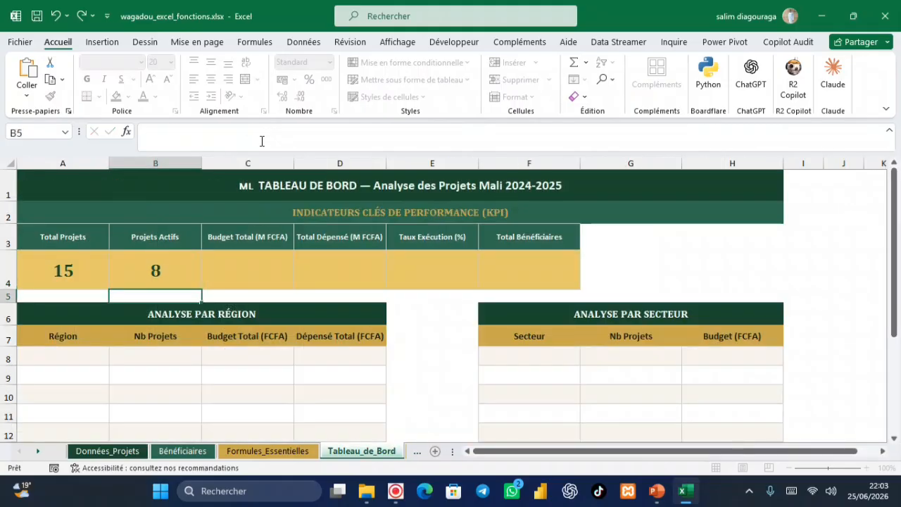
left_click(174, 270)
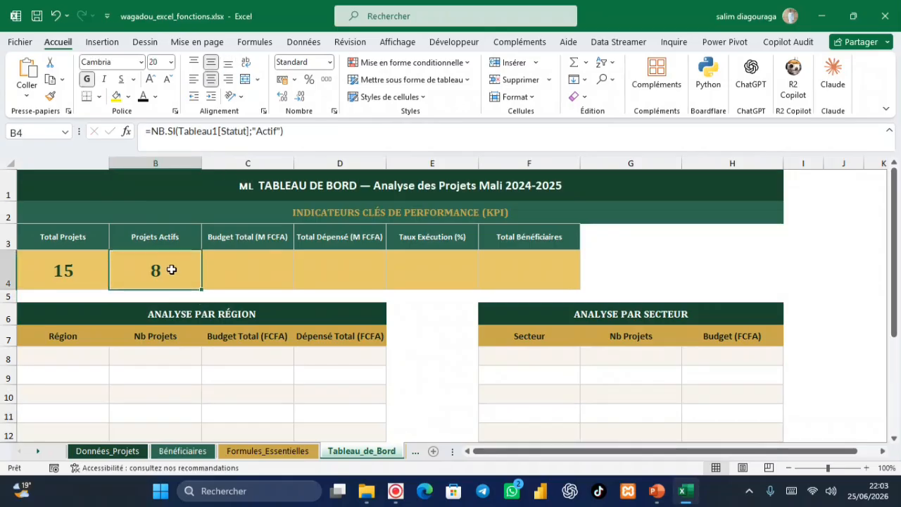
- Fill the Budget Total KPI in C4 with a SOMME formula over the Budget (FCFA) column of the Données_Projets table
left_click(263, 265)
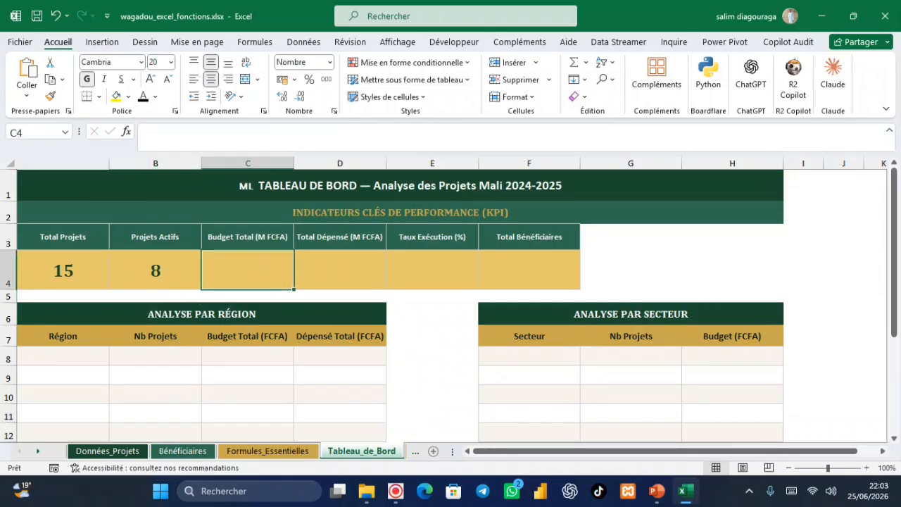
type("=")
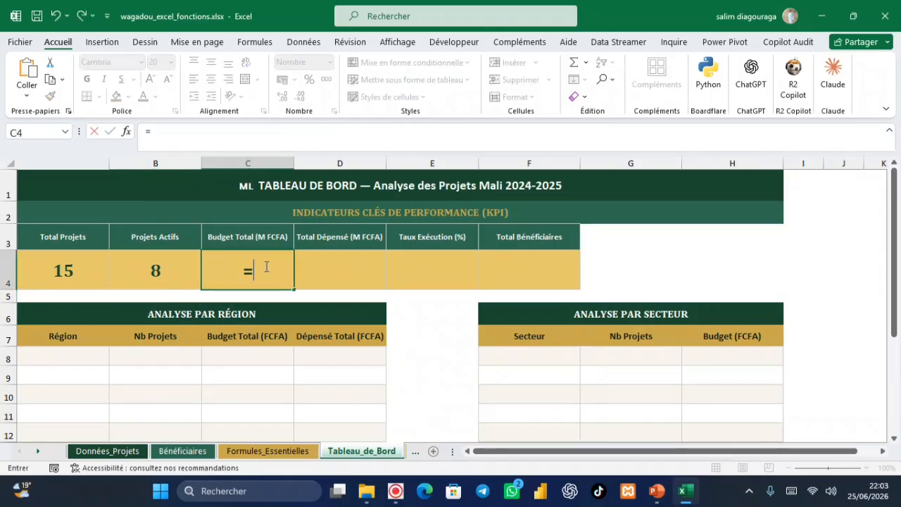
type("somm")
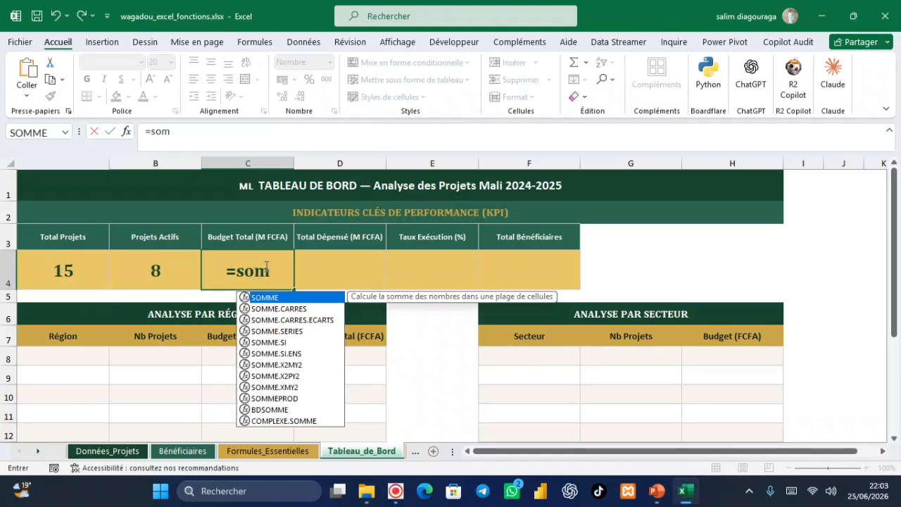
double_click(270, 297)
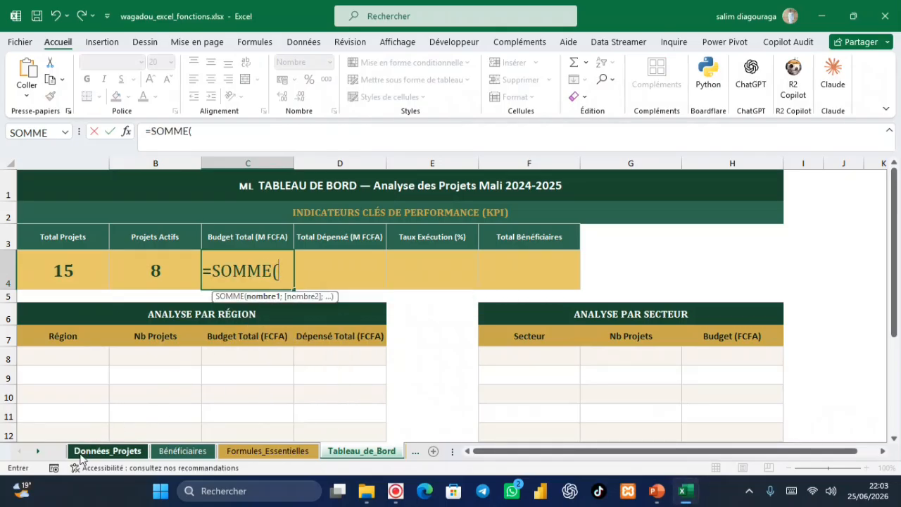
left_click(107, 450)
scroll(208, 360, "left", 5)
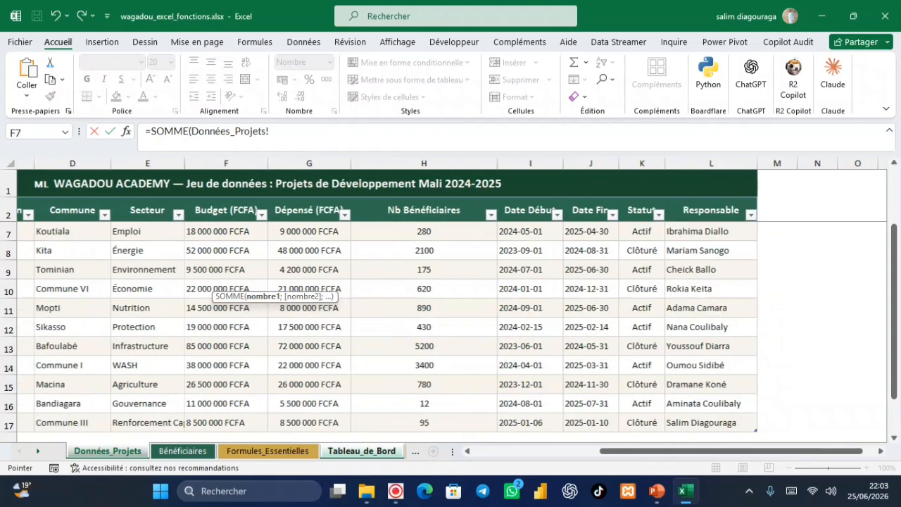
scroll(137, 294, "up", 2)
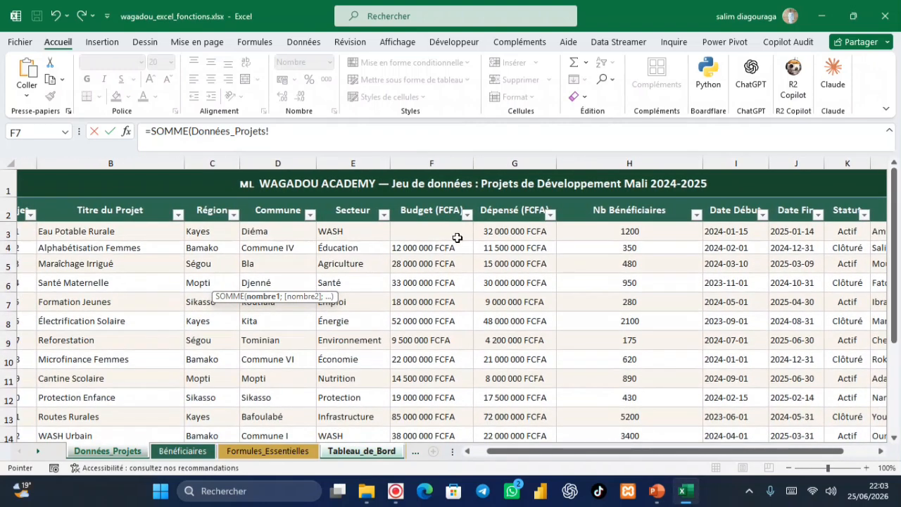
left_click(431, 233)
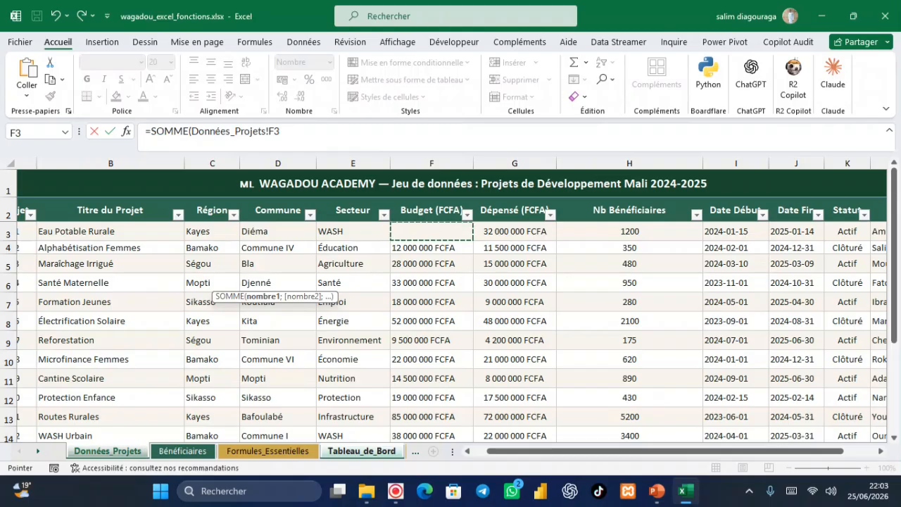
left_click_drag(430, 232, 468, 429)
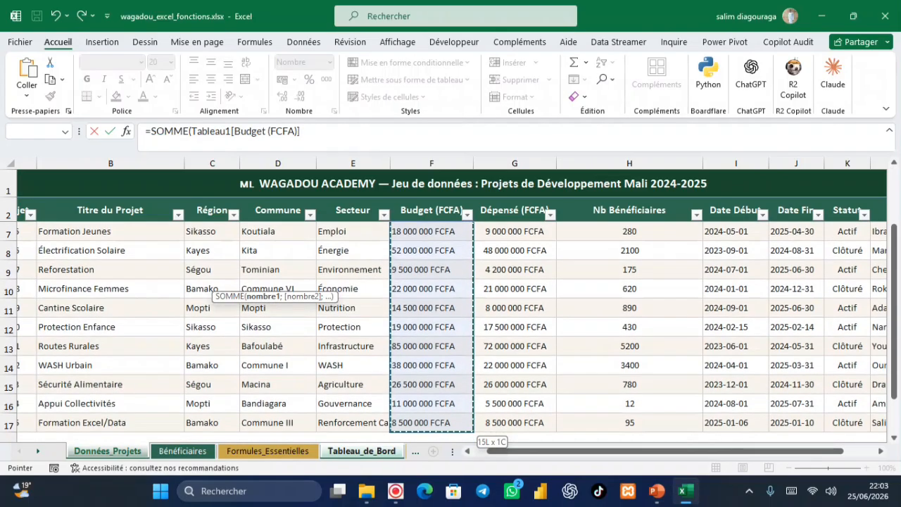
key("Return")
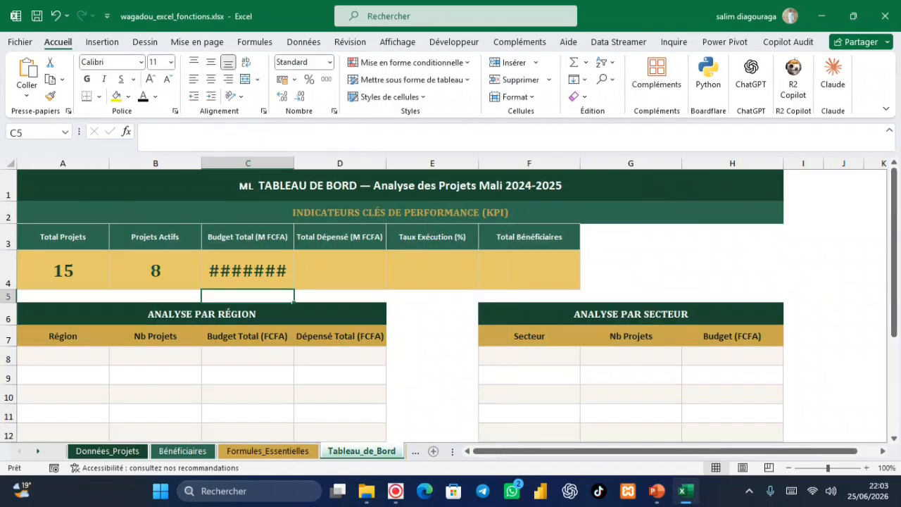
- Widen column C of the dashboard and give the Budget Total KPI in C4 the Monétaire (CFA) number format
left_click_drag(294, 162, 366, 156)
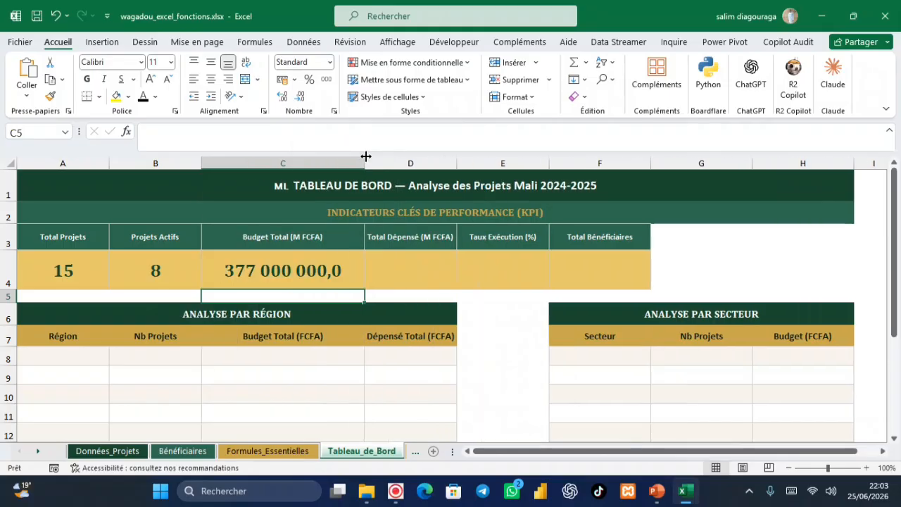
left_click(307, 262)
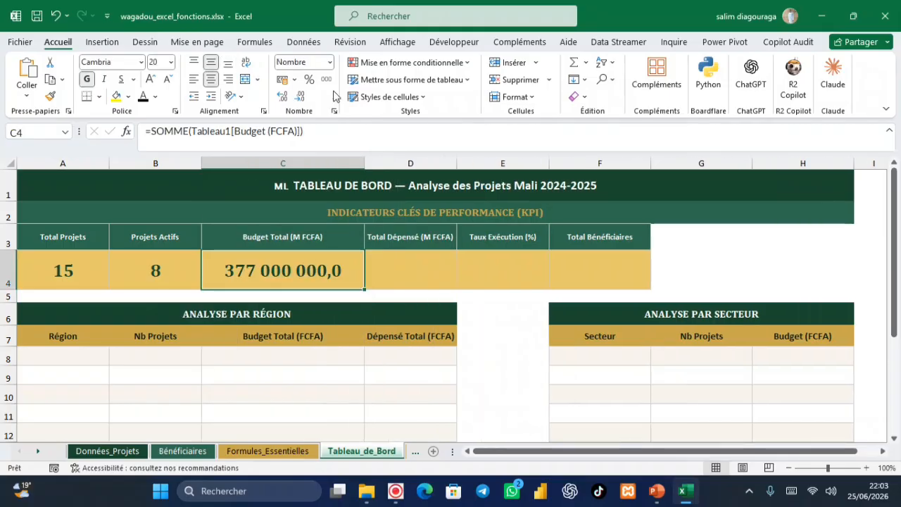
left_click(329, 62)
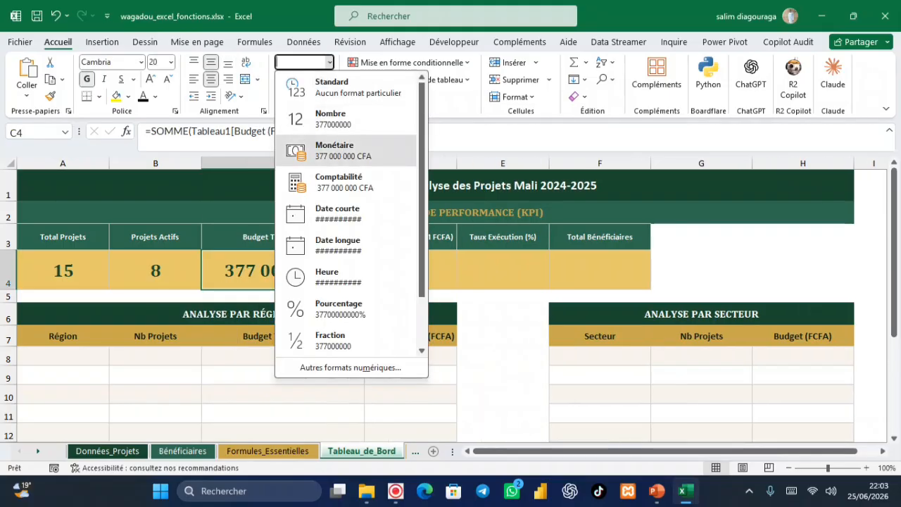
left_click(344, 150)
left_click(500, 345)
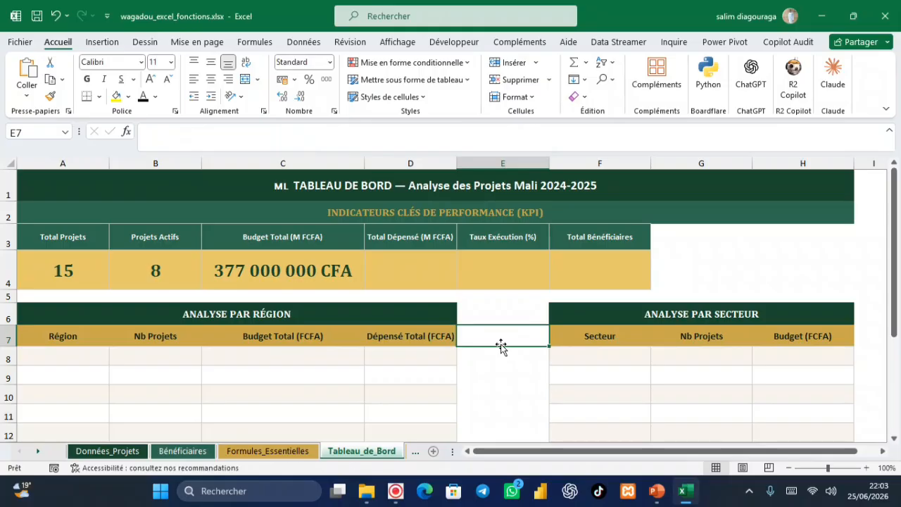
- Fill the Total Dépensé KPI in D4 with a SOMME formula over the whole Dépensé (FCFA) column of the Données_Projets table
left_click(396, 257)
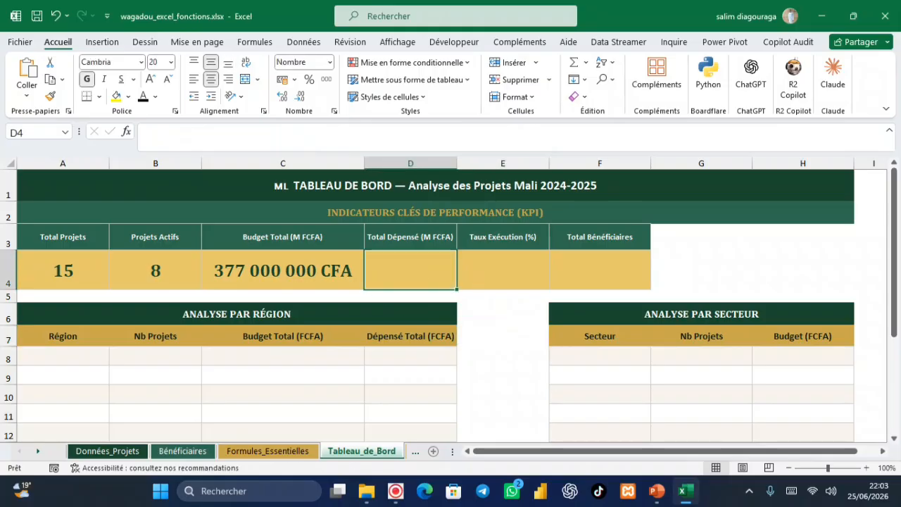
type("=")
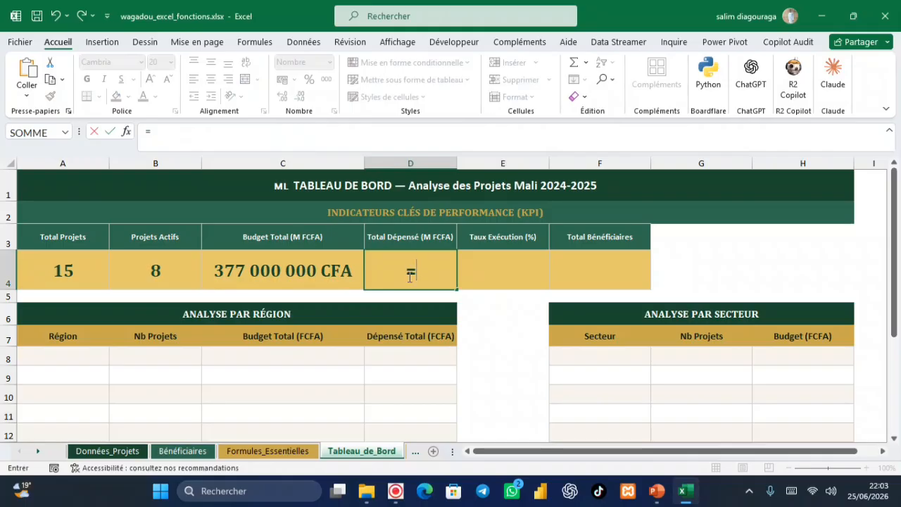
type("somm")
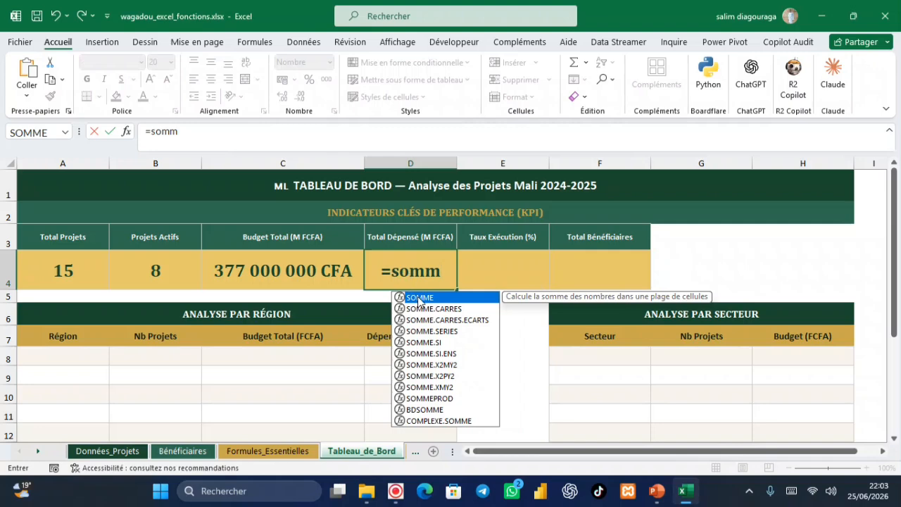
double_click(420, 297)
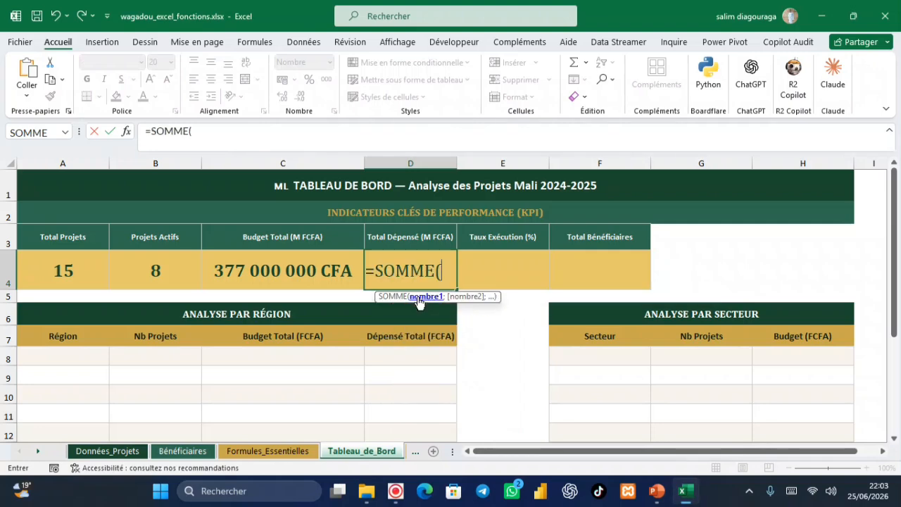
left_click(108, 450)
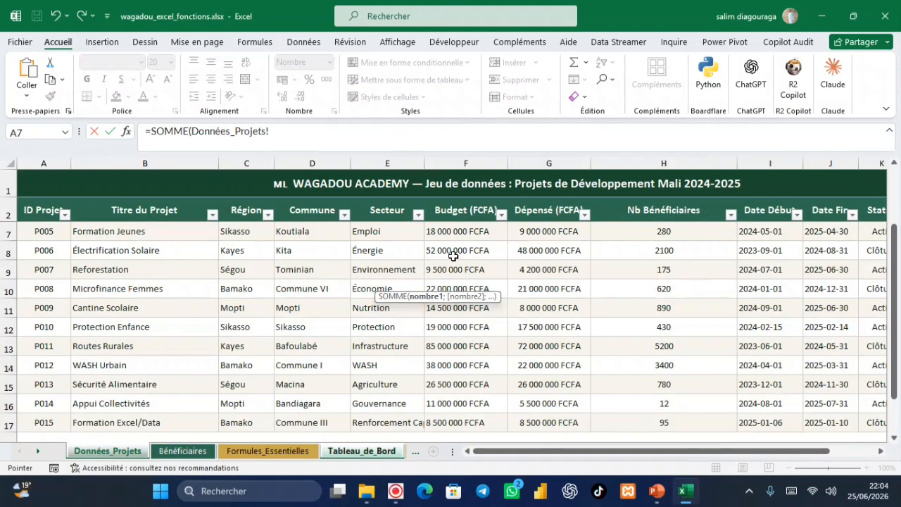
left_click(539, 231)
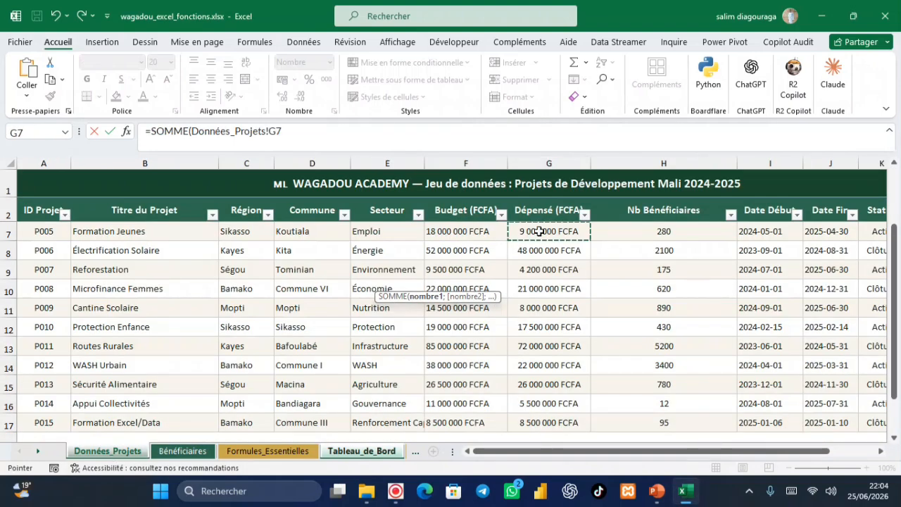
scroll(573, 230, "up", 2)
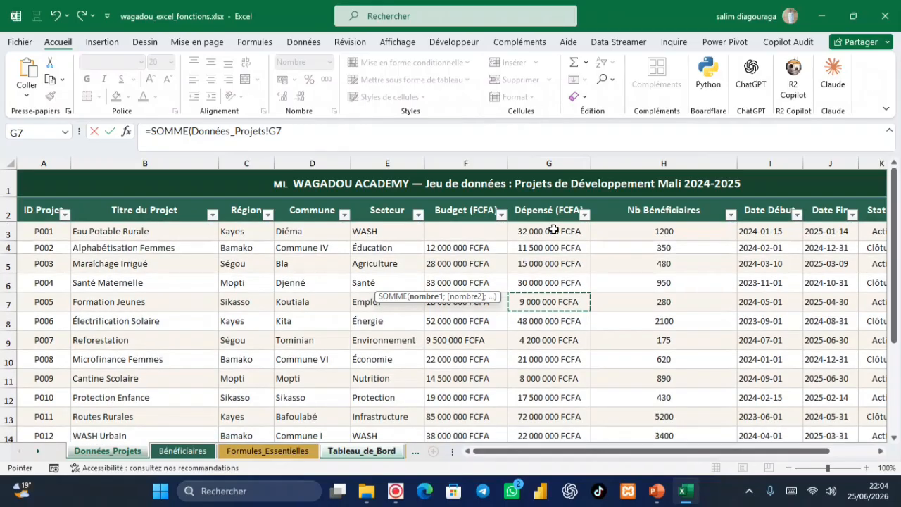
left_click(527, 236)
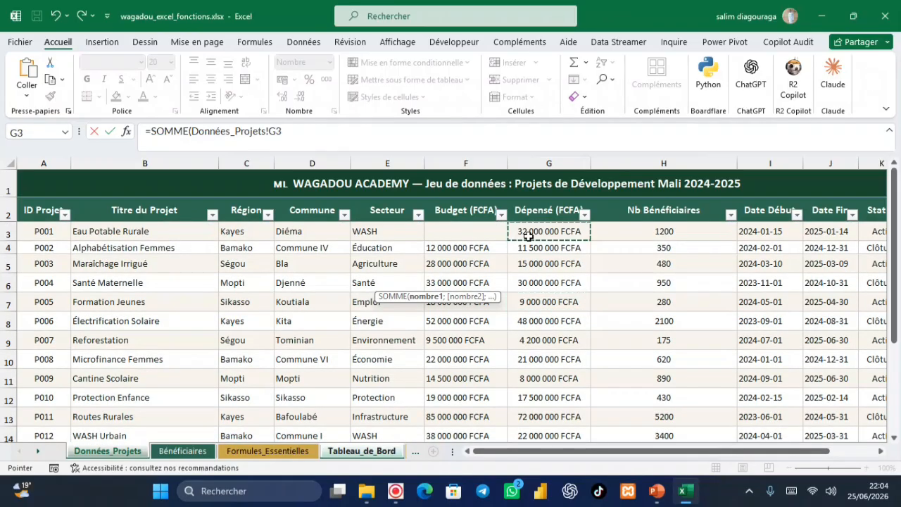
key("ctrl+shift+Down")
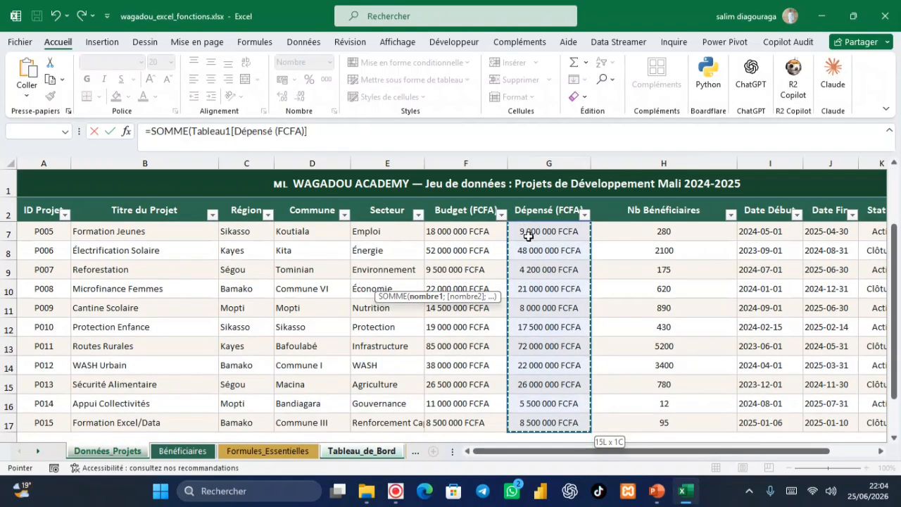
key("Return")
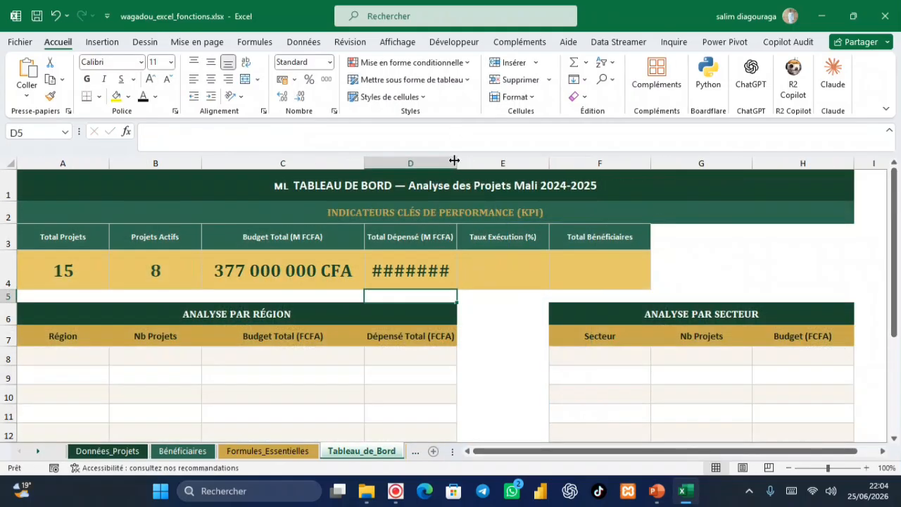
- Apply the Comptabilité (CFA) number format to the Total Dépensé KPI in D4 and widen column D to fit the amount
left_click_drag(456, 164, 512, 164)
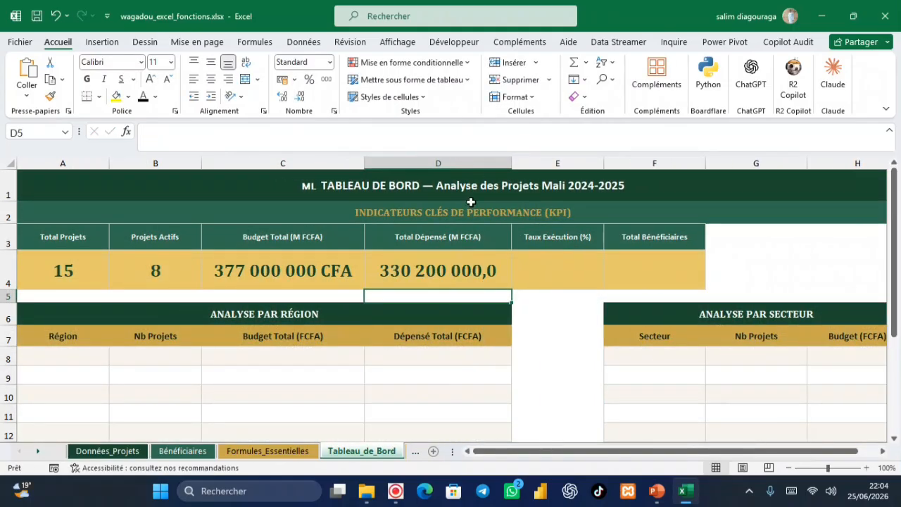
left_click(387, 266)
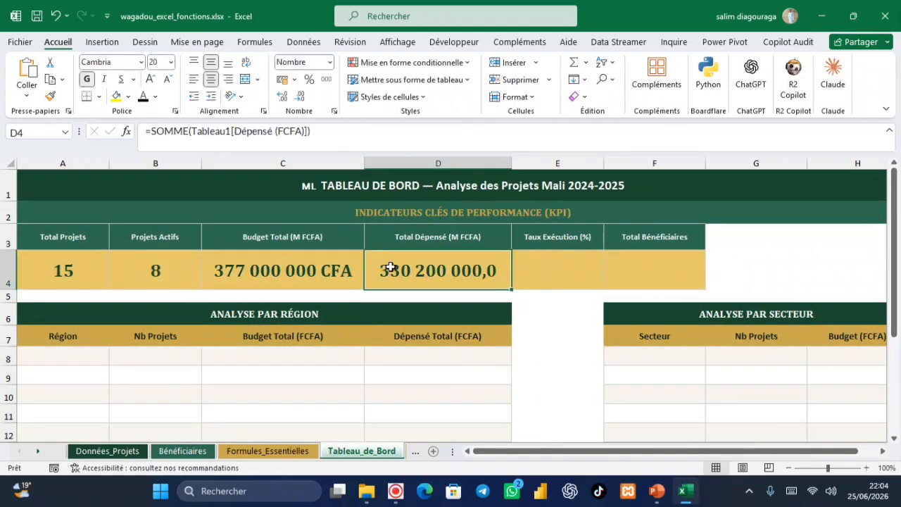
left_click(284, 80)
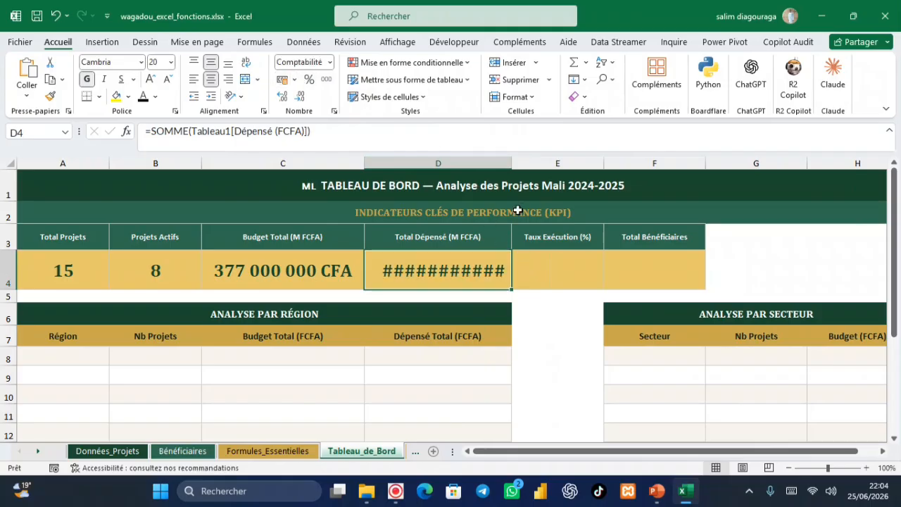
left_click_drag(511, 165, 511, 165)
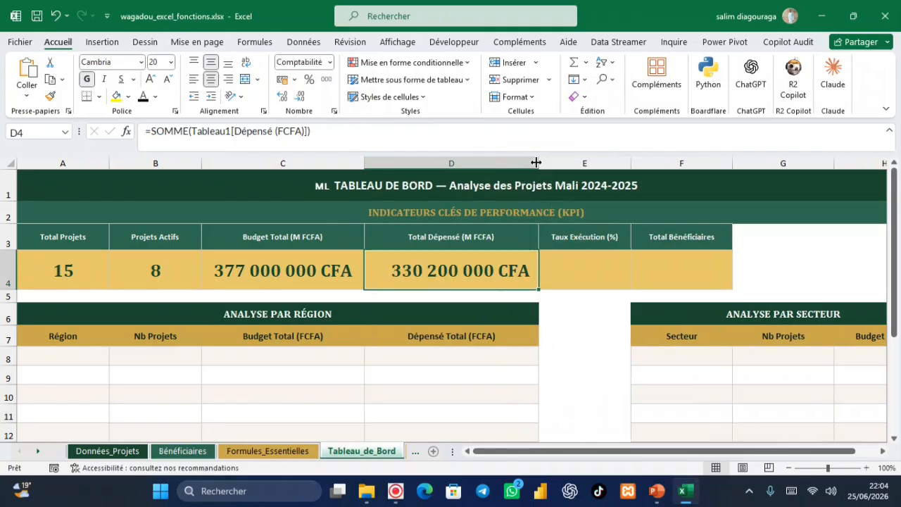
left_click(559, 340)
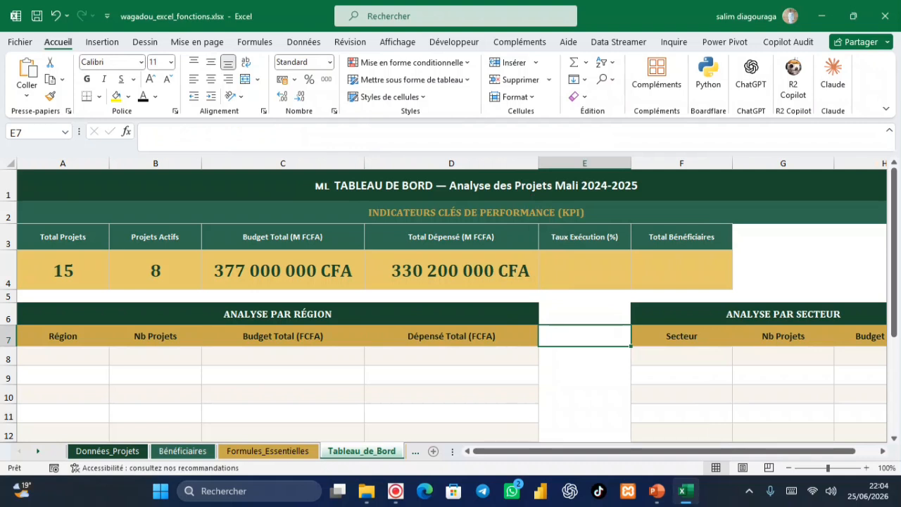
- Calculate the Taux Exécution KPI in E4 with the formula =D4/C4, dividing total spending by total budget
left_click(576, 278)
double_click(576, 278)
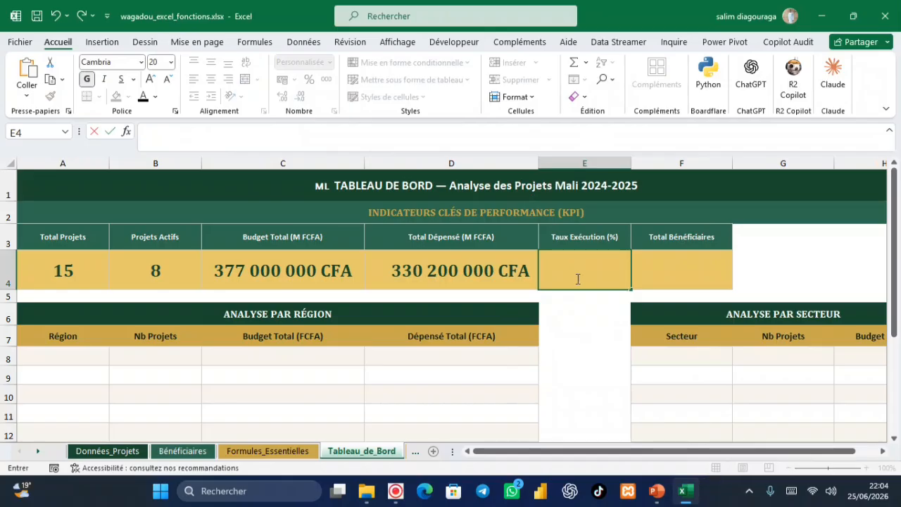
type("=")
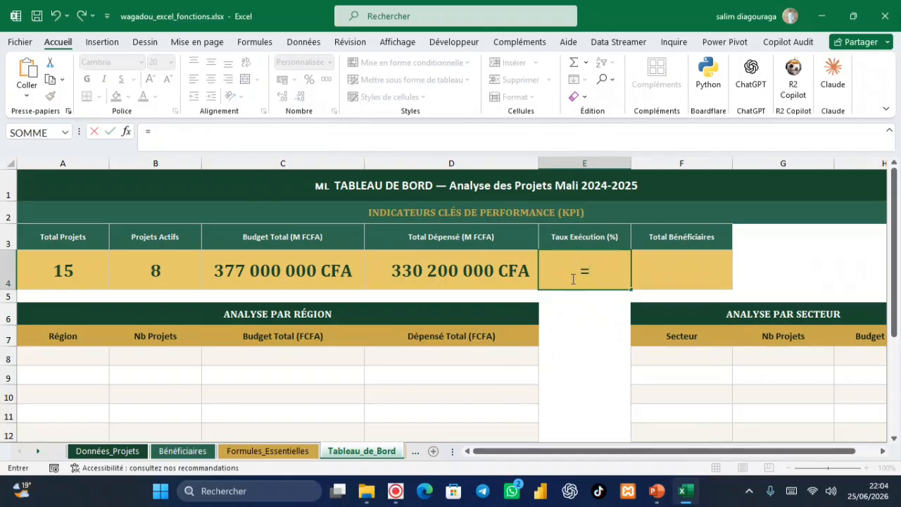
left_click(418, 268)
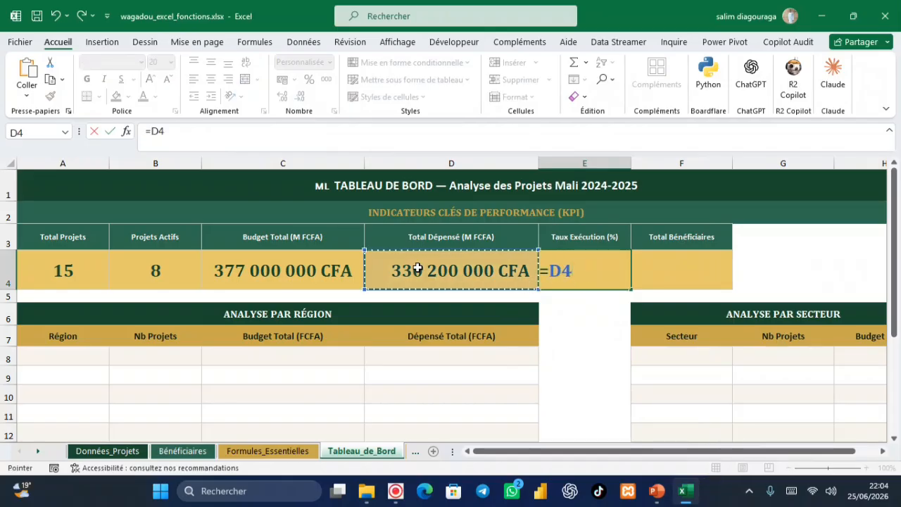
type("/")
left_click(252, 264)
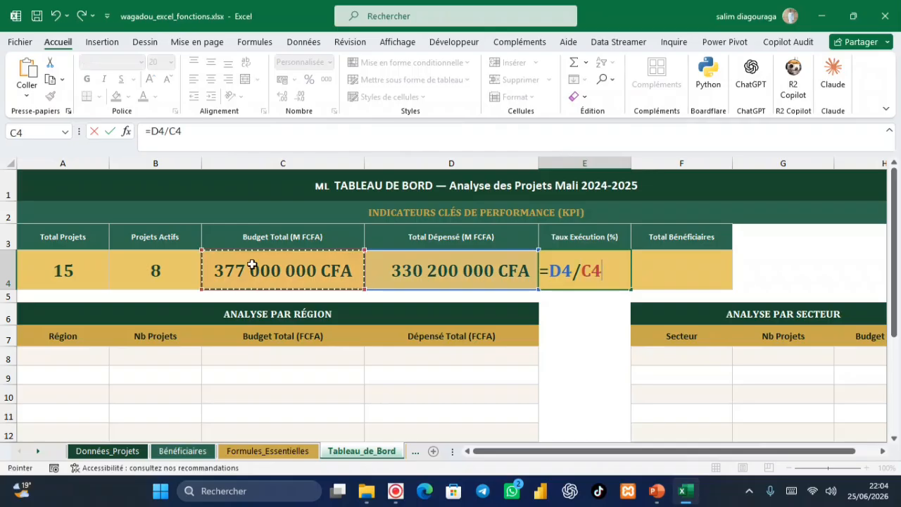
key("Return")
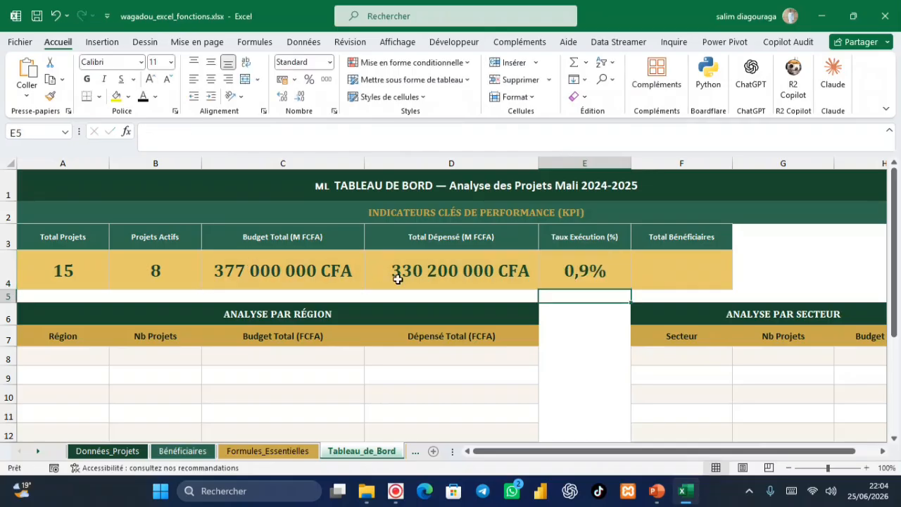
- Format the Taux Exécution KPI in E4 as Pourcentage
left_click(589, 269)
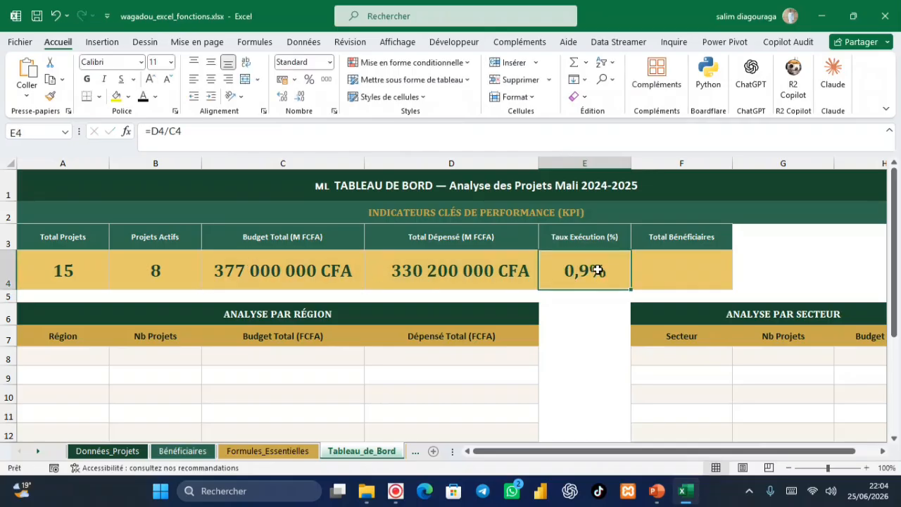
left_click(309, 79)
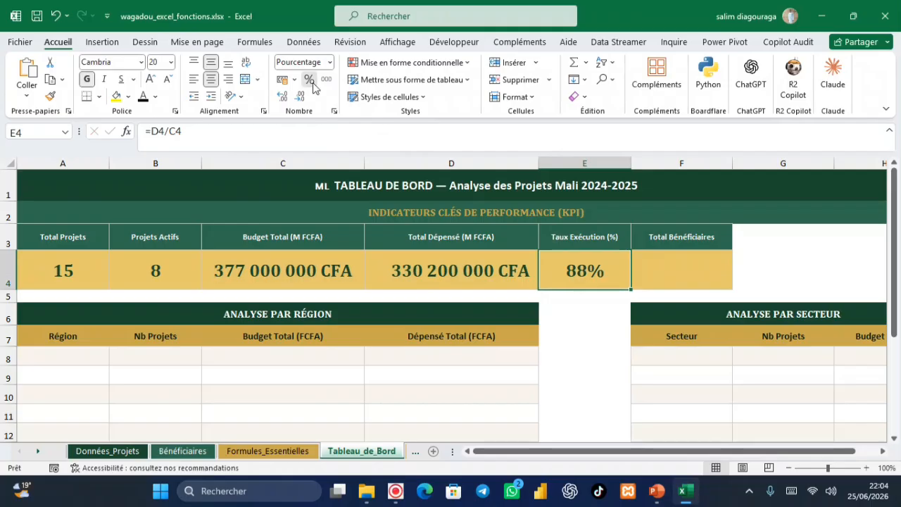
left_click(609, 394)
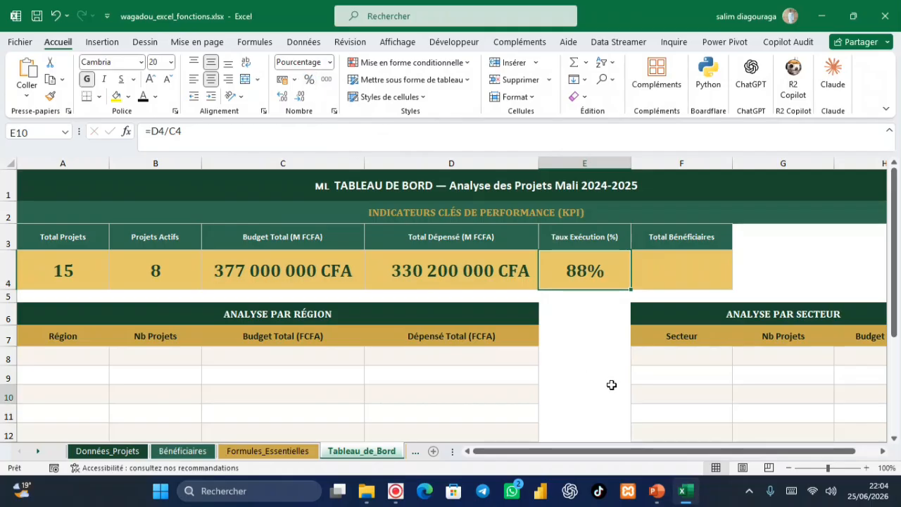
left_click(582, 310)
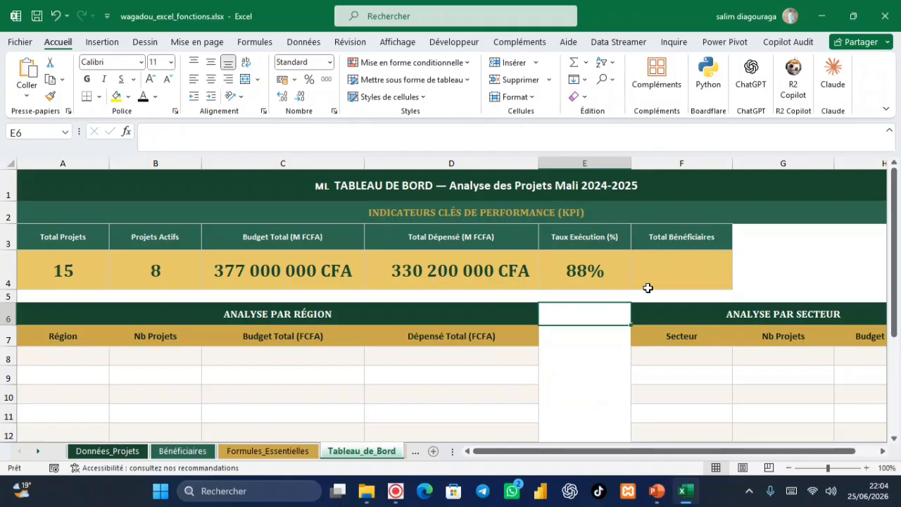
- Fill the Total Bénéficiaires KPI in F4 with a SOMME formula over the whole Nb Bénéficiaires column of Données_Projets
left_click(668, 260)
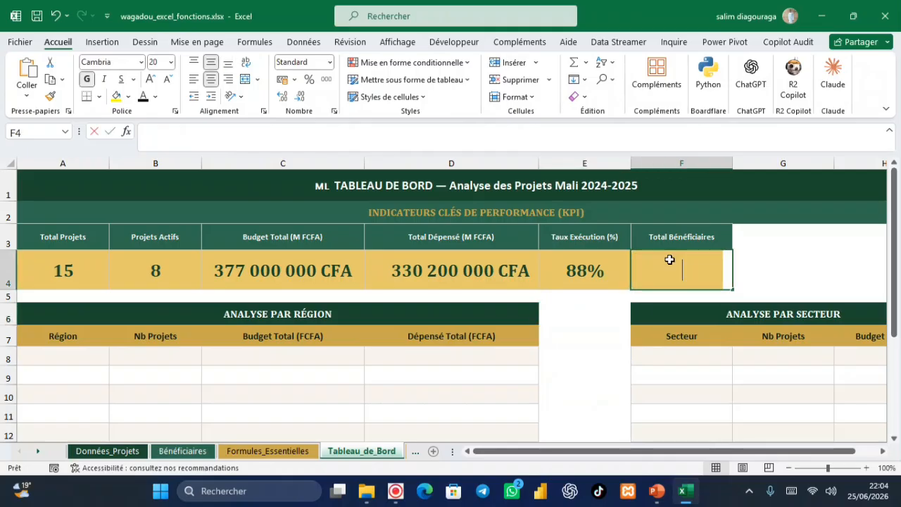
type("=")
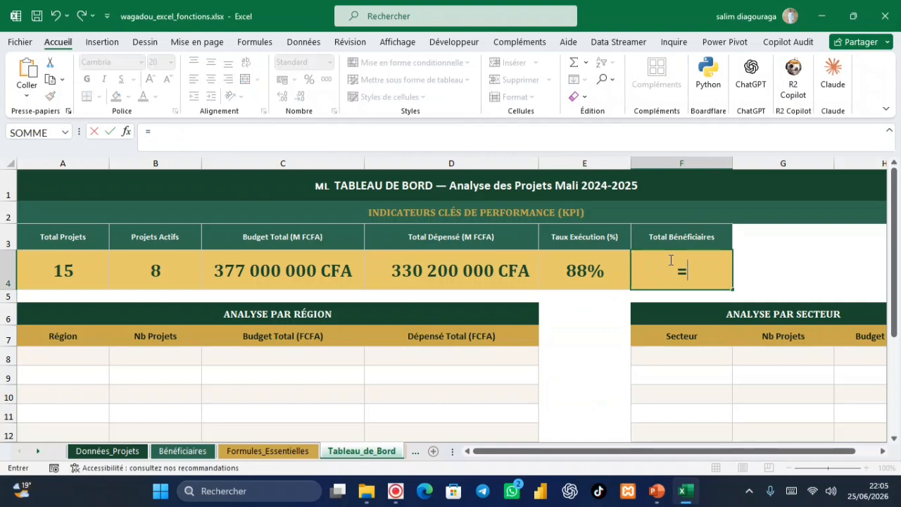
type("somm")
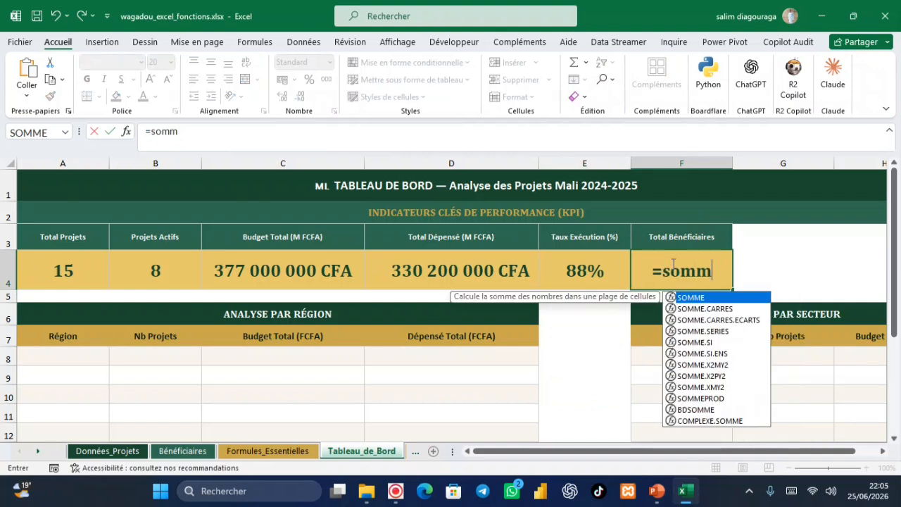
key("Tab")
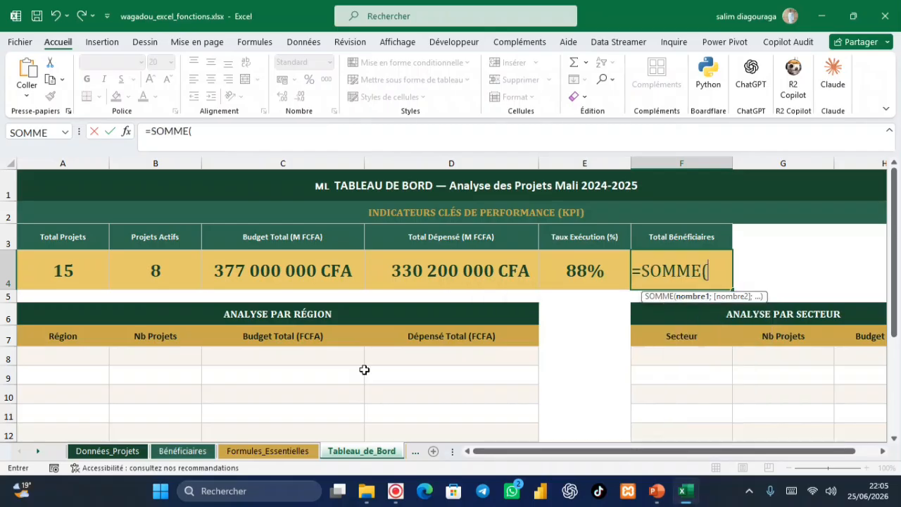
left_click(99, 451)
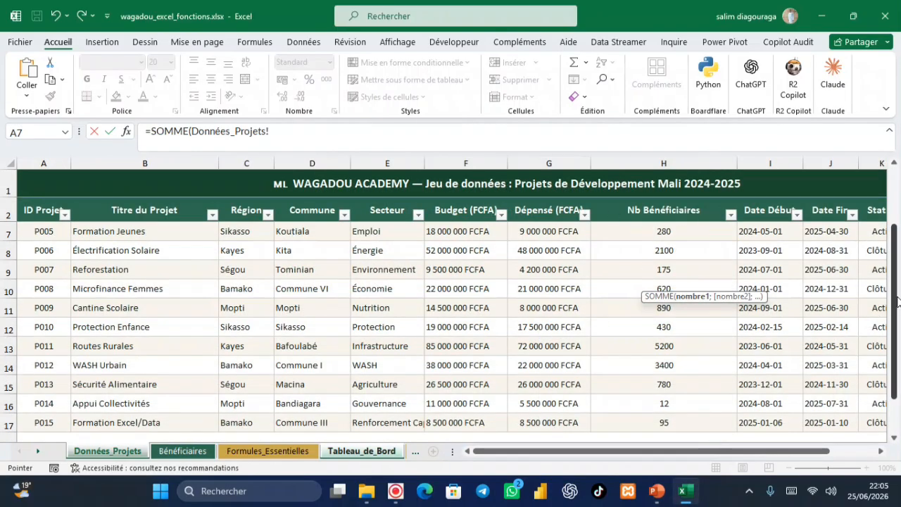
scroll(897, 299, "up", 2)
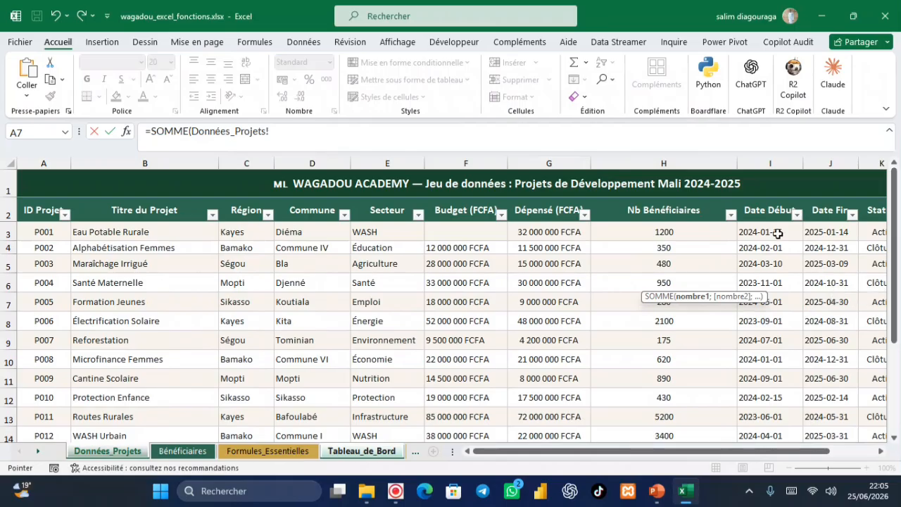
left_click(652, 227)
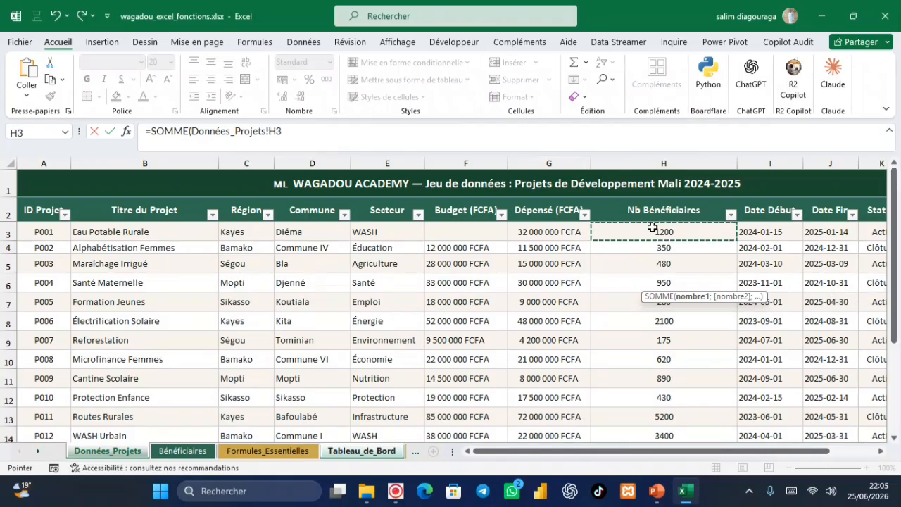
key("ctrl+shift+Down")
key("Return")
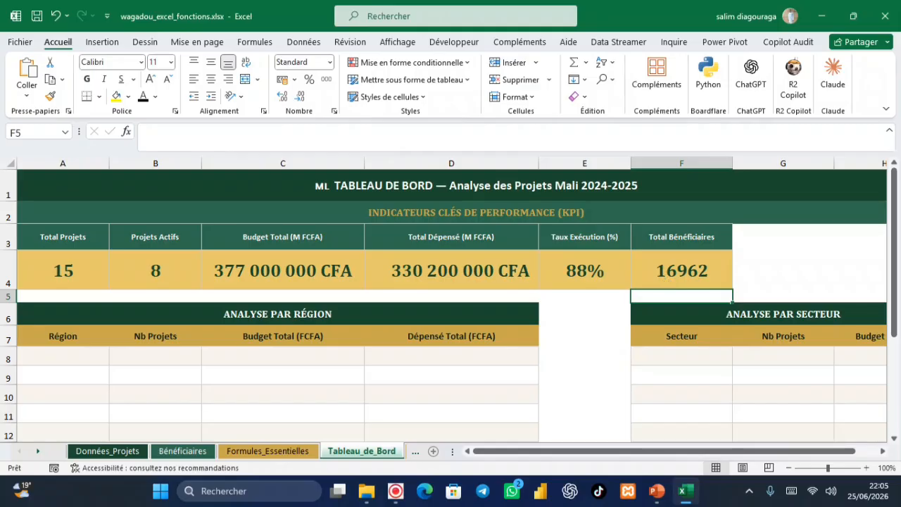
- List the distinct regions from A8 down in ANALYSE PAR RÉGION with a UNIQUE formula over the Région column of Données_Projets
scroll(668, 283, "down", 2)
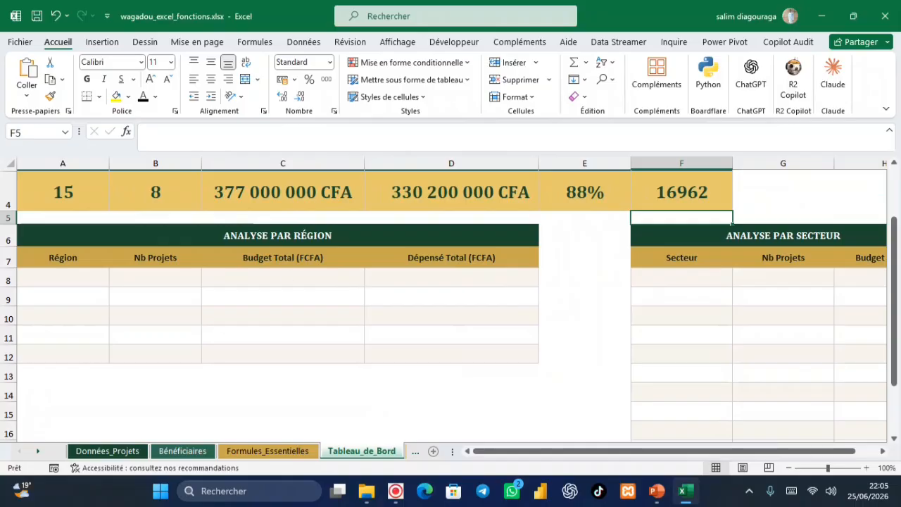
left_click(59, 276)
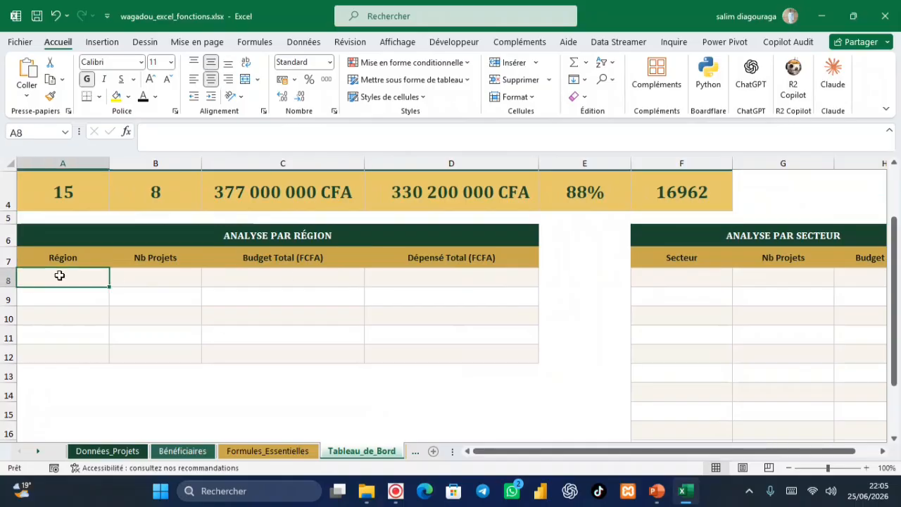
type("=")
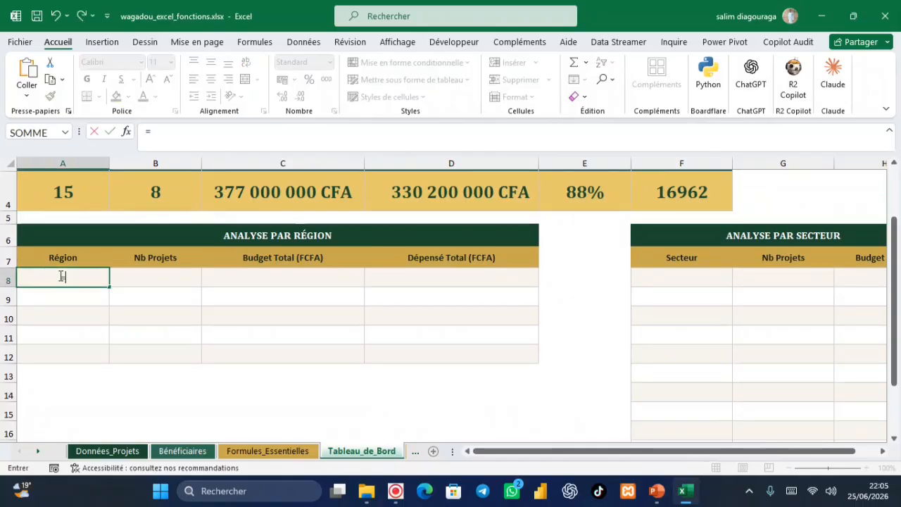
type("un")
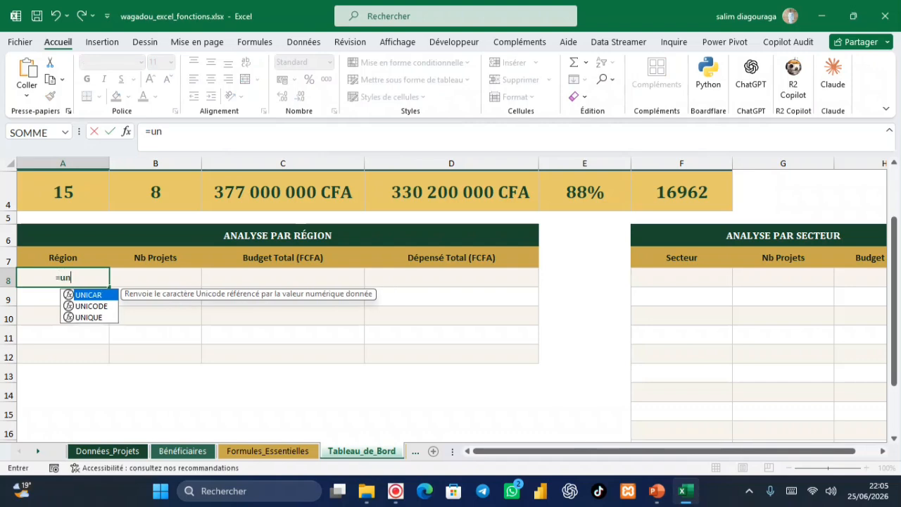
double_click(92, 317)
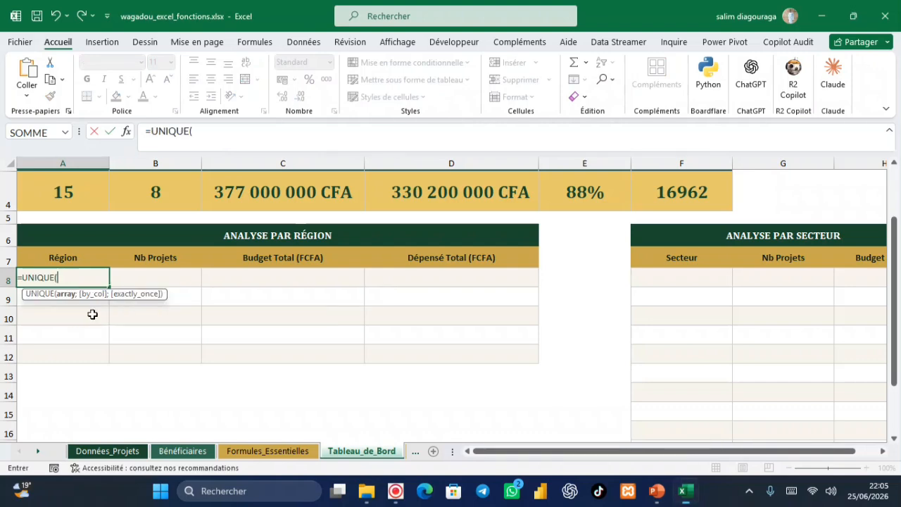
left_click(111, 449)
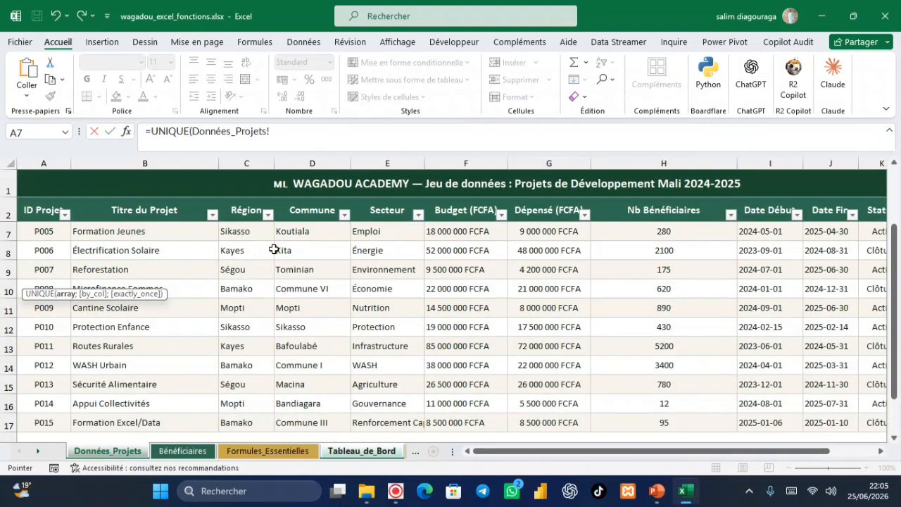
scroll(262, 232, "up", 2)
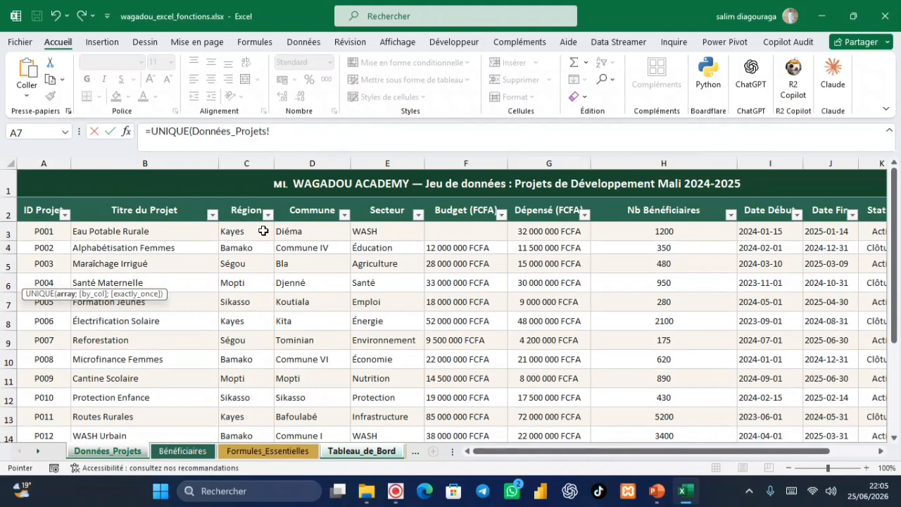
left_click(247, 231)
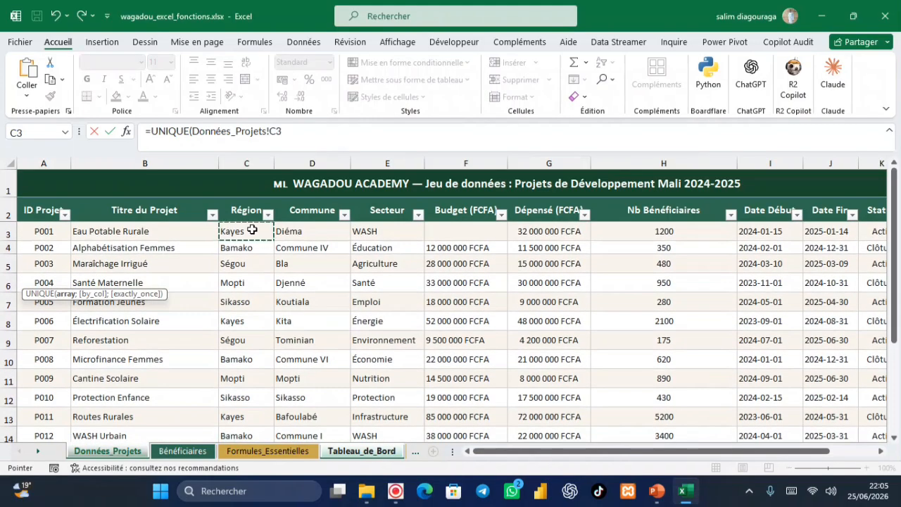
key("ctrl+shift+Down")
key("Return")
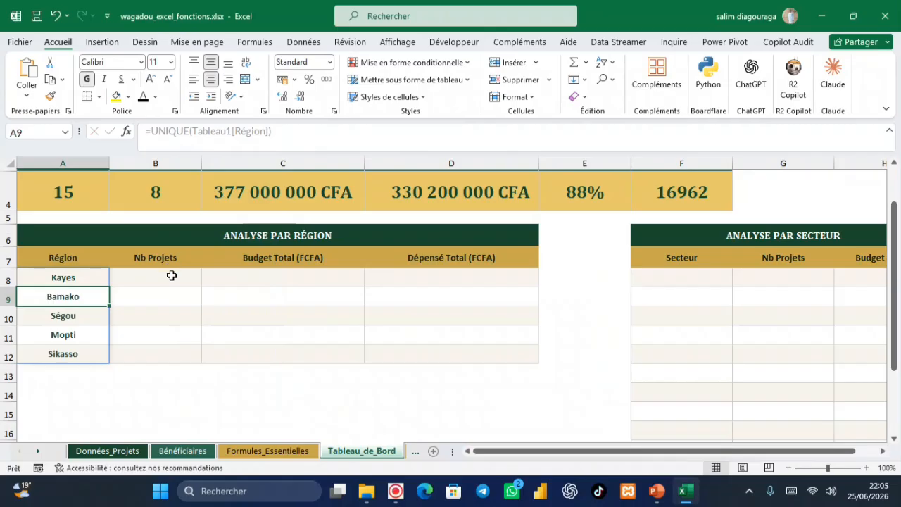
- Start an NB.SI formula in B8 under Nb Projets with Données_Projets!C3 as the range, and return to Tableau_de_Bord for the criterion
left_click(172, 276)
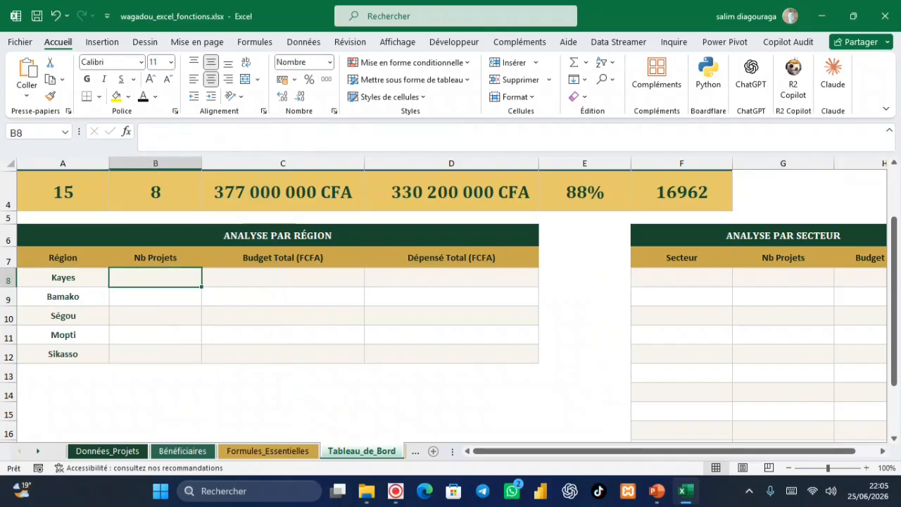
type("=")
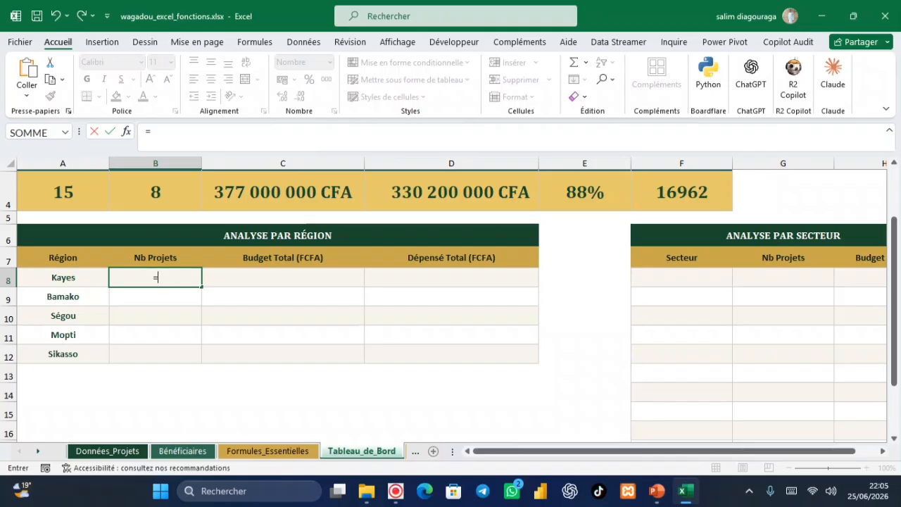
type("nb")
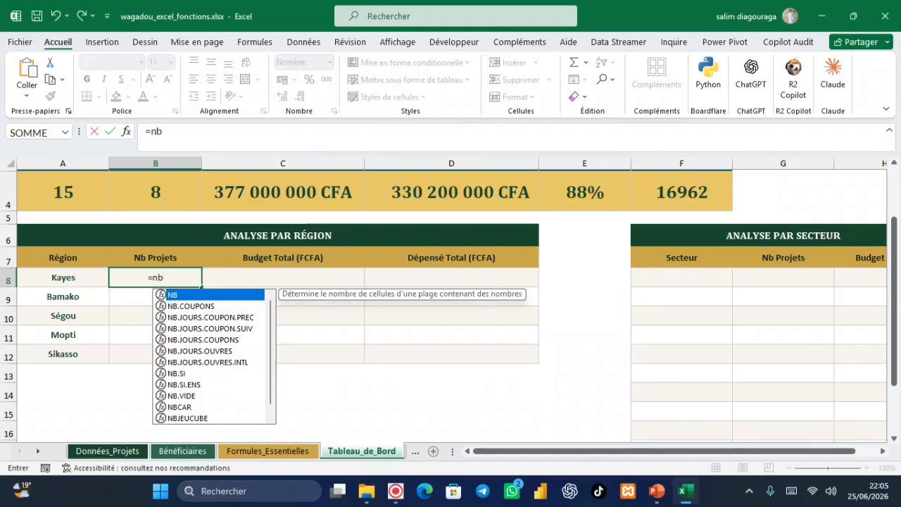
double_click(176, 373)
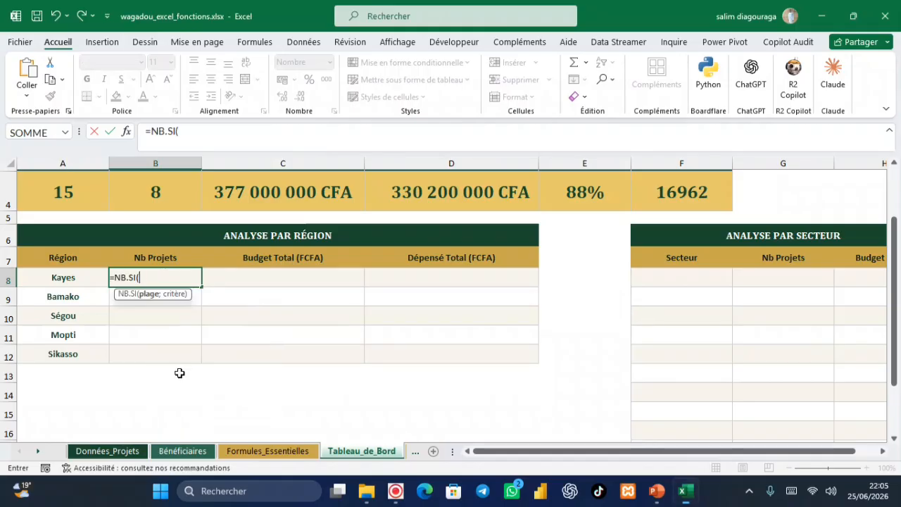
left_click(118, 454)
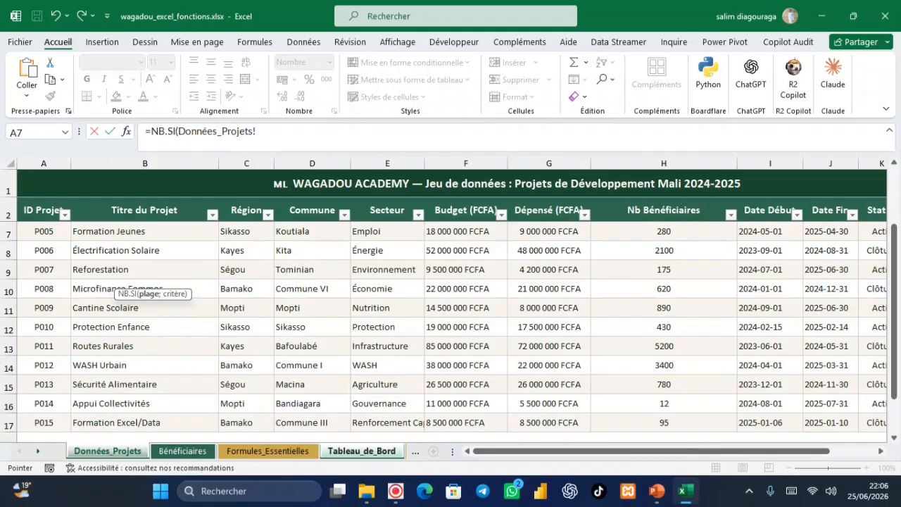
scroll(450, 317, "right", 5)
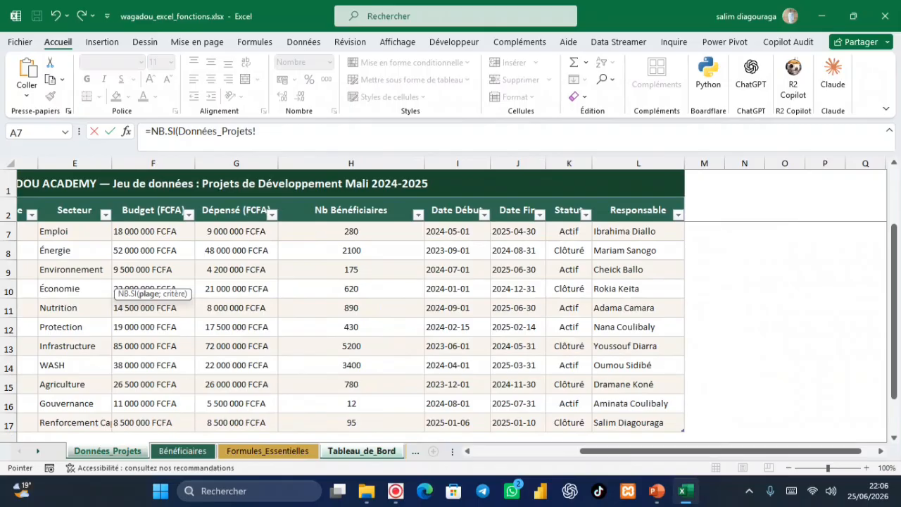
scroll(450, 303, "left", 5)
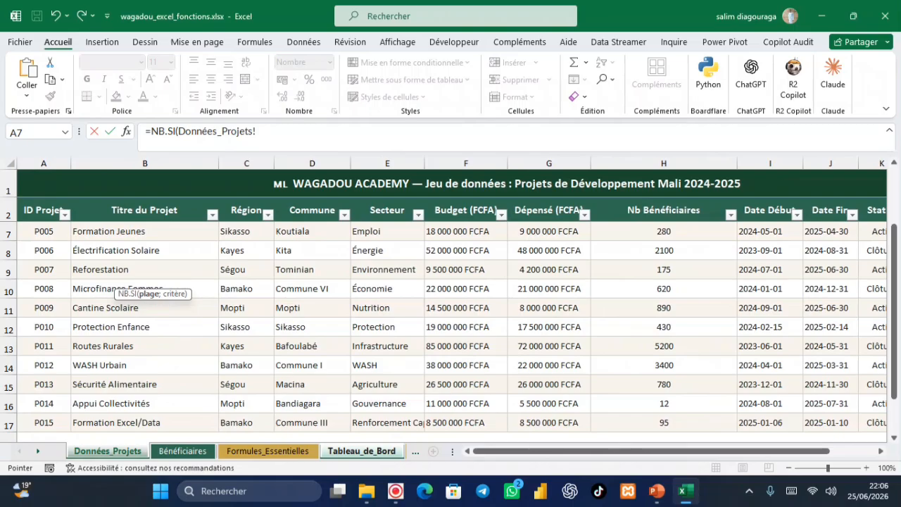
scroll(451, 331, "up", 3)
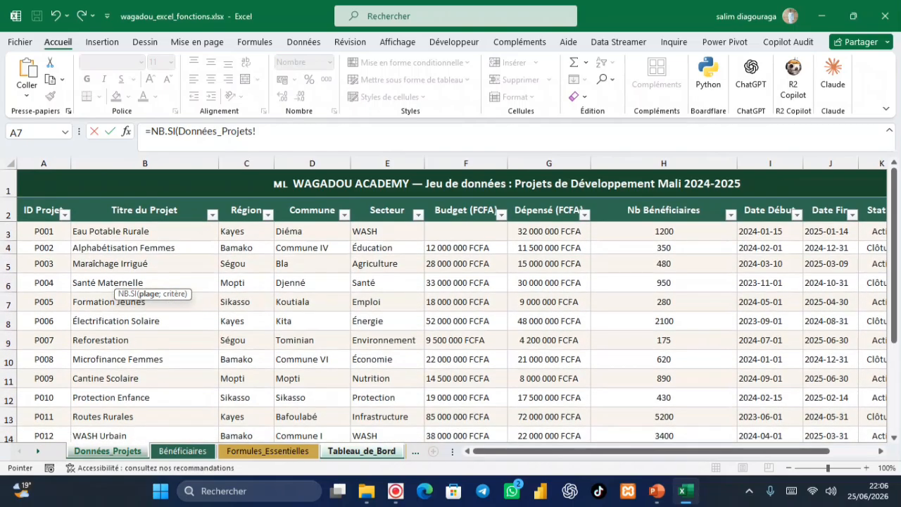
left_click(238, 228)
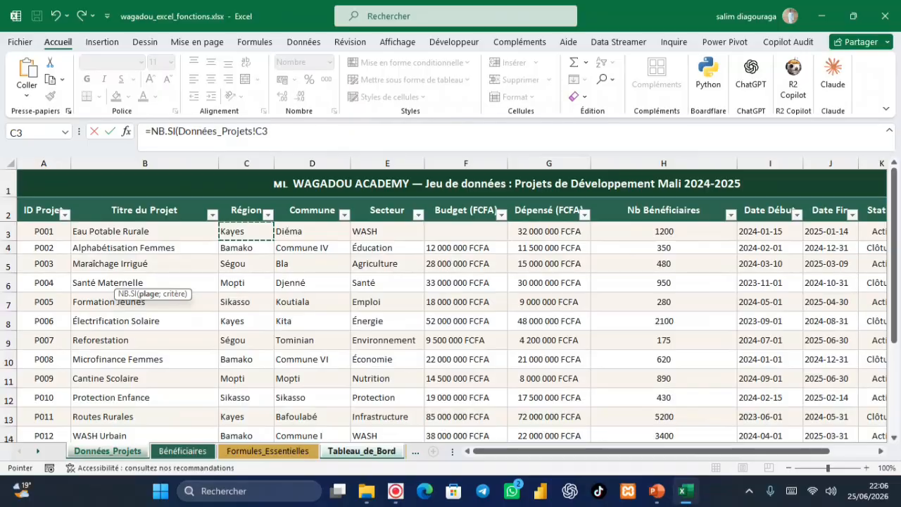
left_click(278, 130)
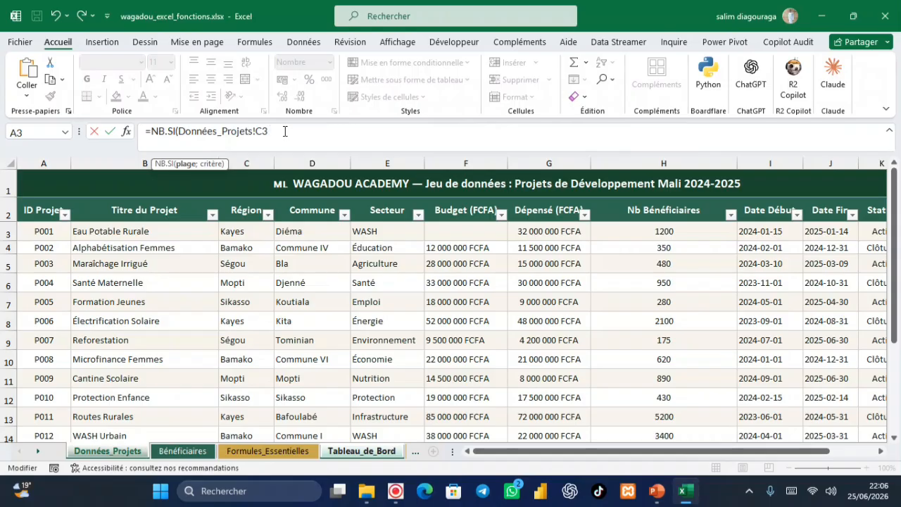
type(";")
left_click(174, 454)
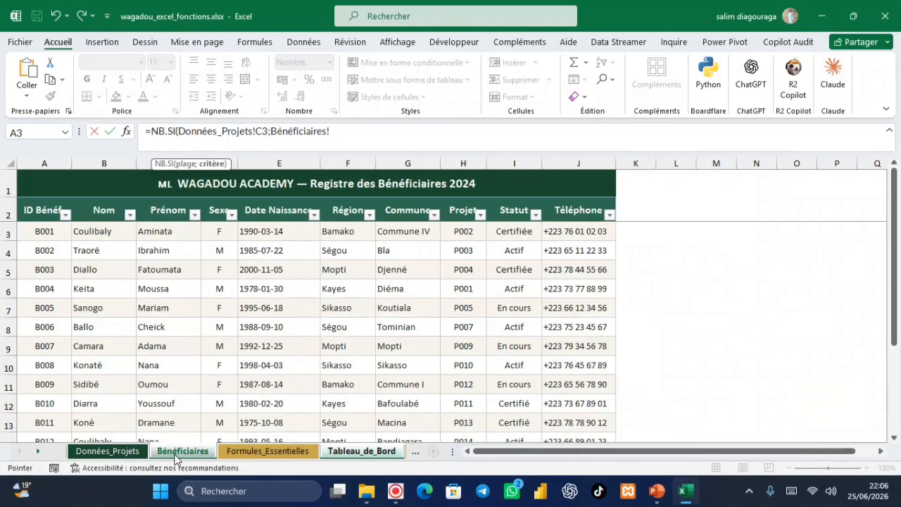
left_click(276, 451)
left_click(339, 451)
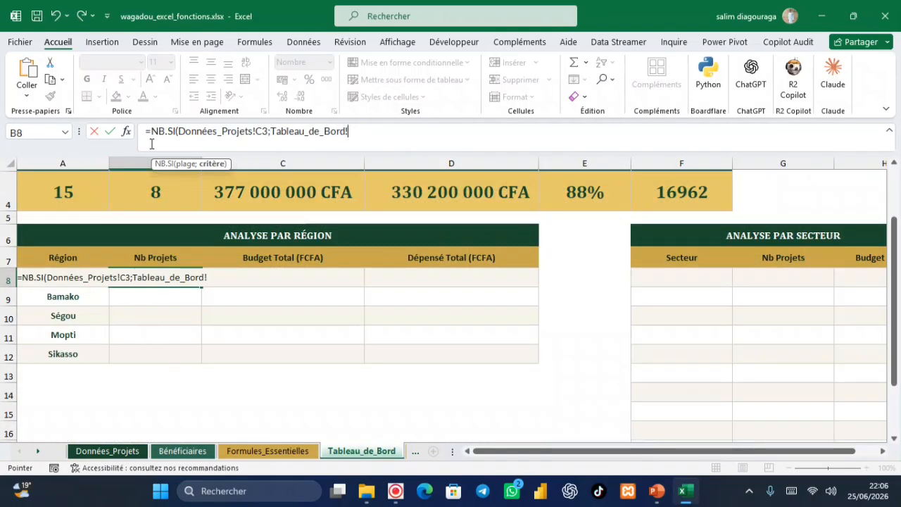
- Remove the Tableau_de_Bord! reference from the end of the B8 formula, keeping =NB.SI(Données_Projets!C3;
left_click(347, 131)
key("BackSpace")
key("BackSpace")
key("BackSpace")
key("BackSpace")
key("BackSpace")
key("BackSpace")
key("BackSpace")
key("BackSpace")
key("BackSpace")
key("BackSpace")
key("BackSpace")
key("BackSpace")
key("BackSpace")
key("BackSpace")
key("BackSpace")
key("BackSpace")
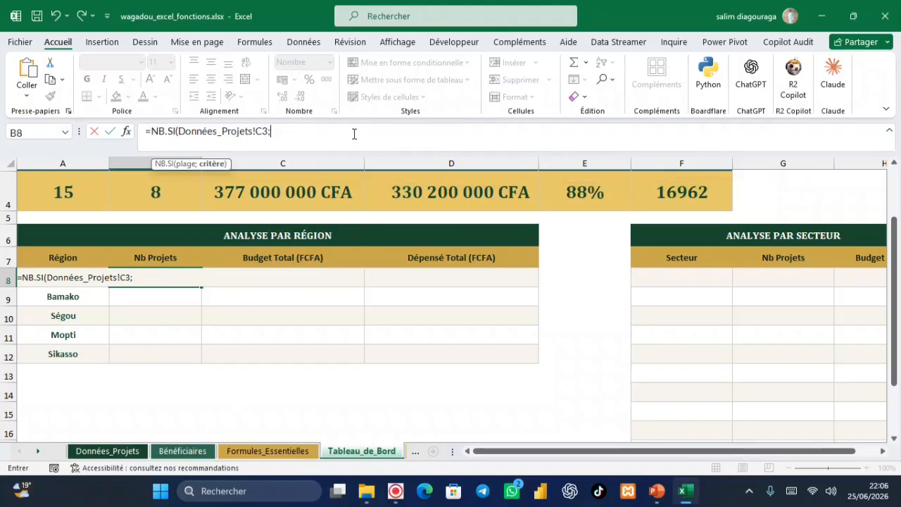
- Complete the NB.SI formula in B8 with the region in cell A8 of Tableau_de_Bord as the criterion
left_click(60, 294)
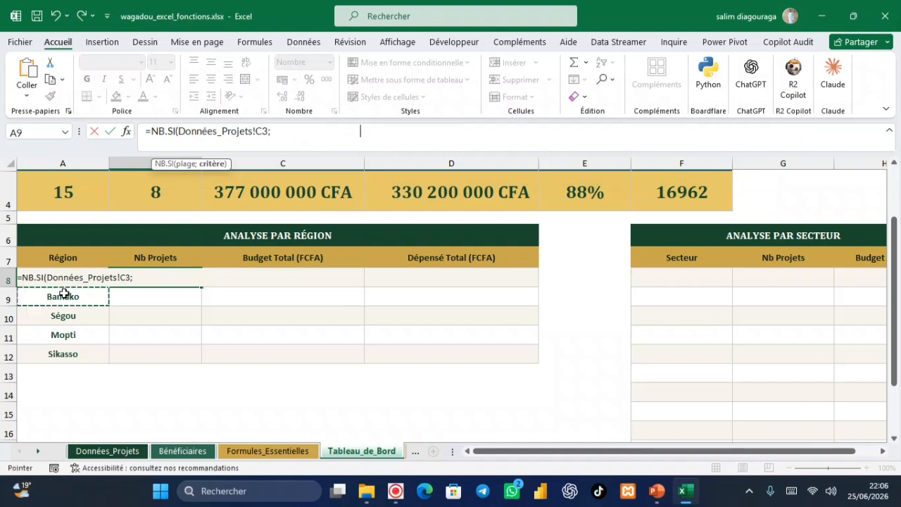
key("Up")
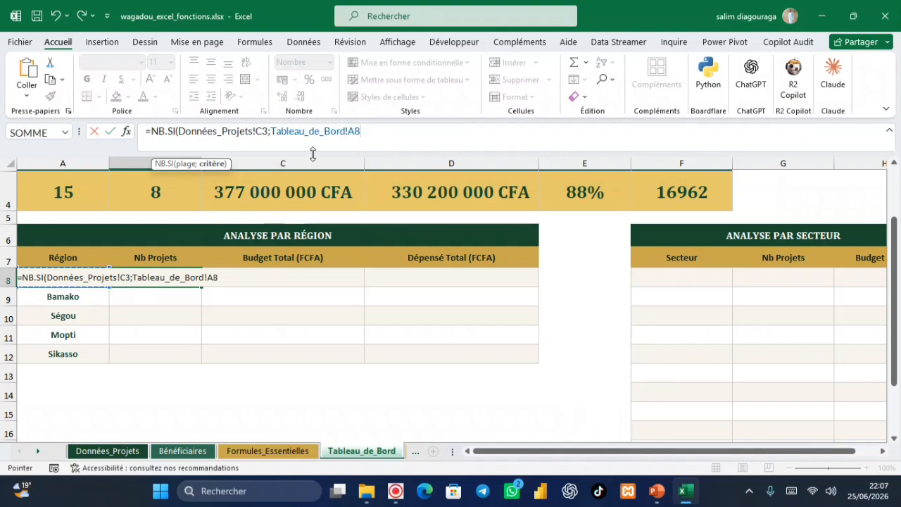
left_click(367, 132)
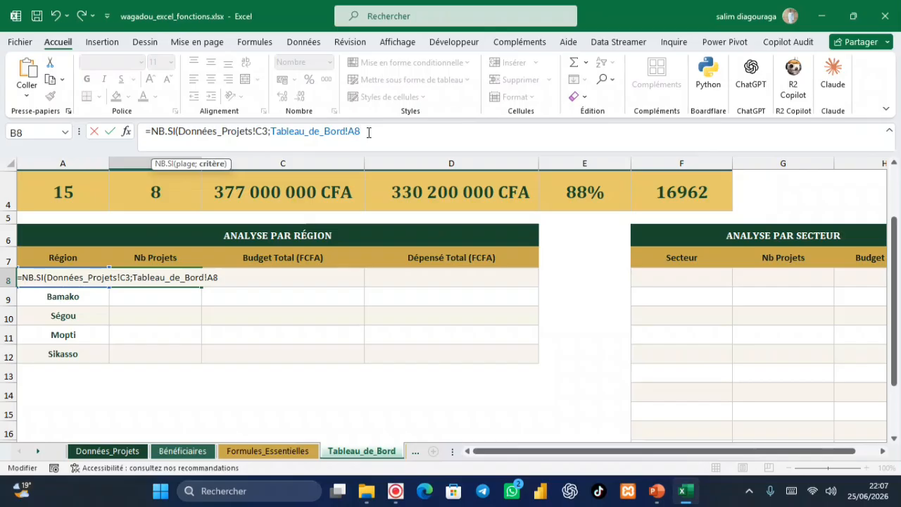
key("Return")
- Copy the NB.SI formula from B8 down to B12 for the remaining regions
left_click(141, 279)
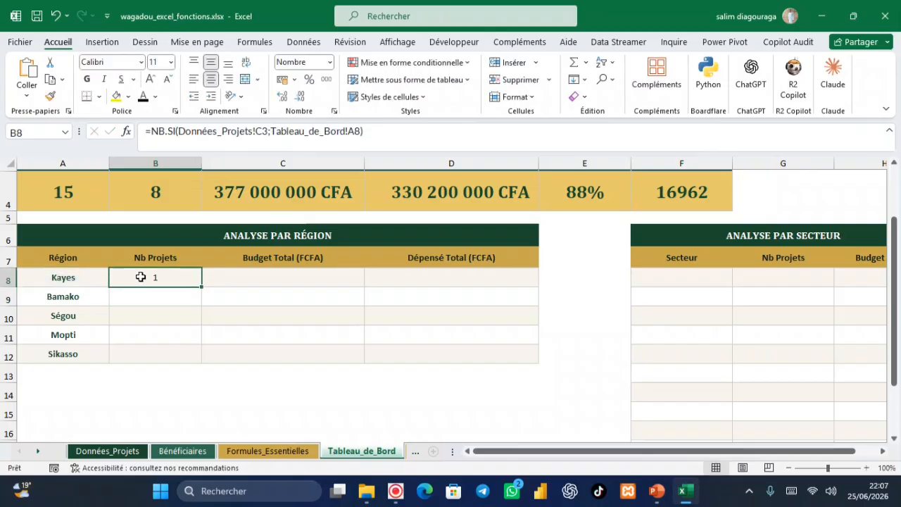
left_click_drag(202, 287, 190, 355)
left_click(228, 338)
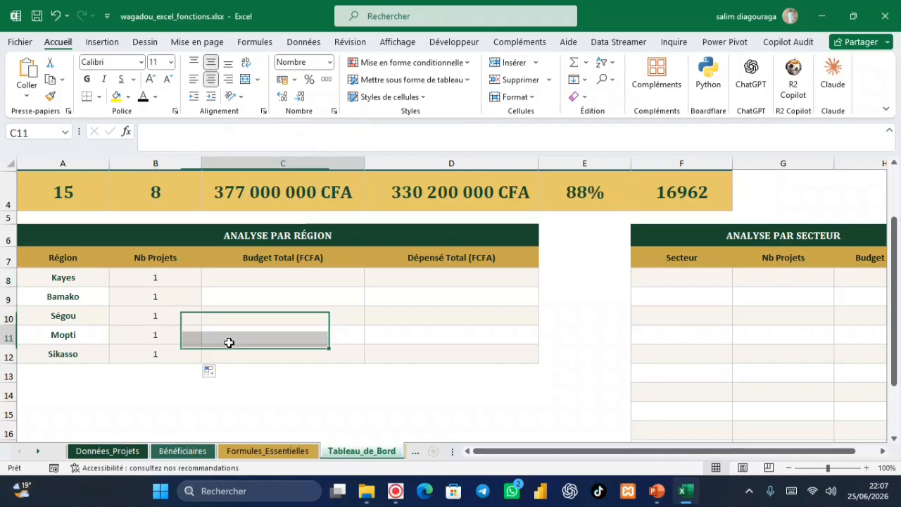
- Examine the copied NB.SI formulas in the Nb Projets column and the region cells they use as criteria
double_click(156, 292)
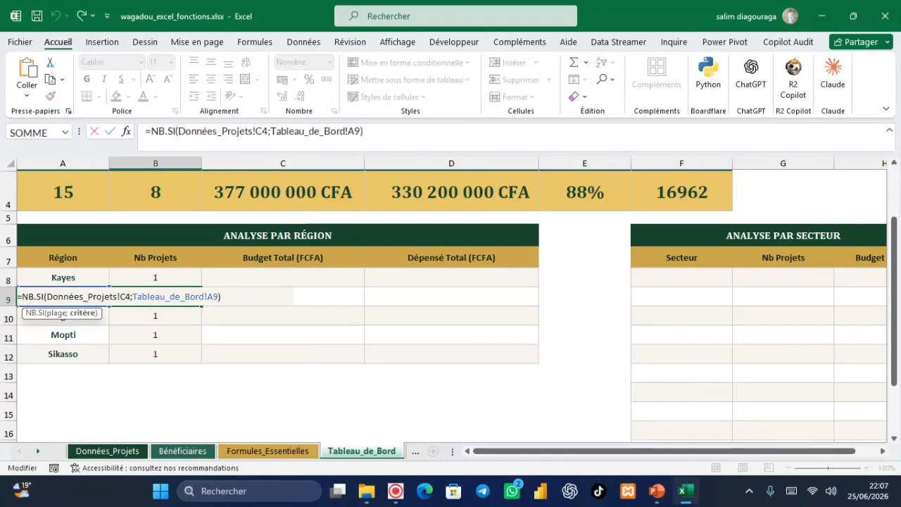
key("Return")
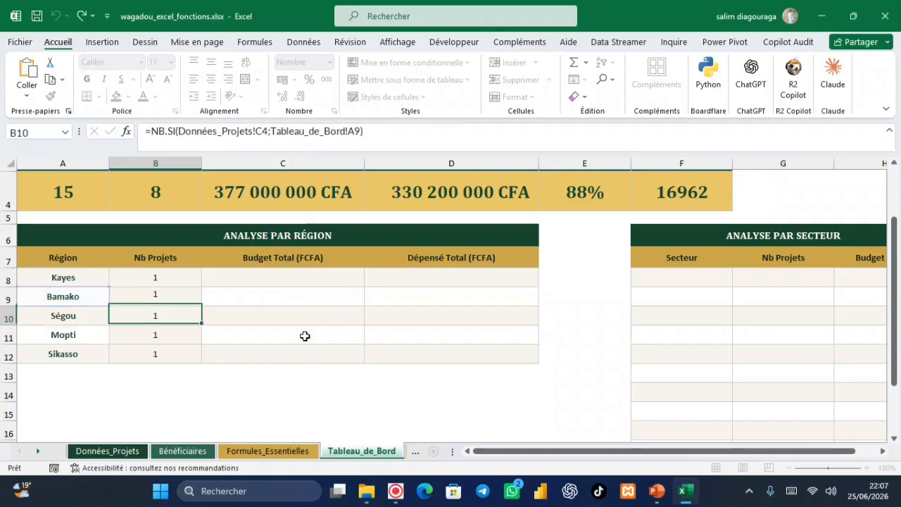
left_click(84, 275)
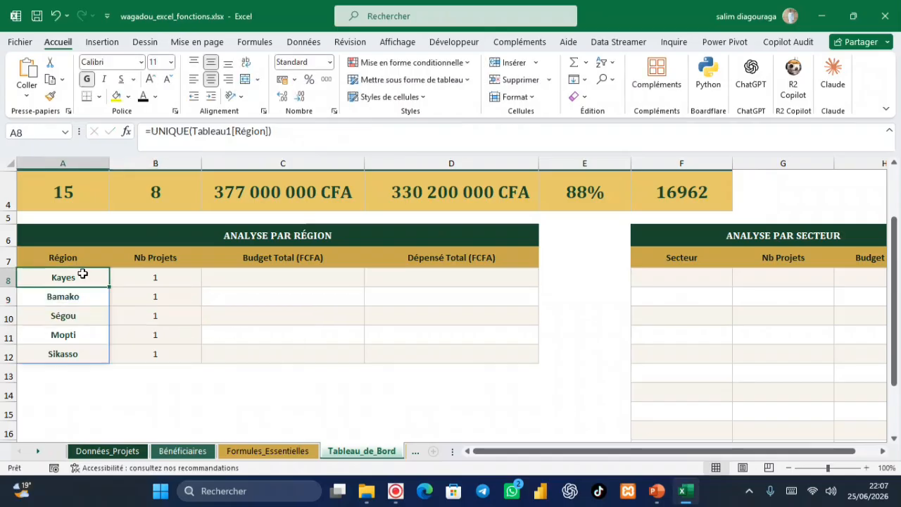
left_click(75, 298)
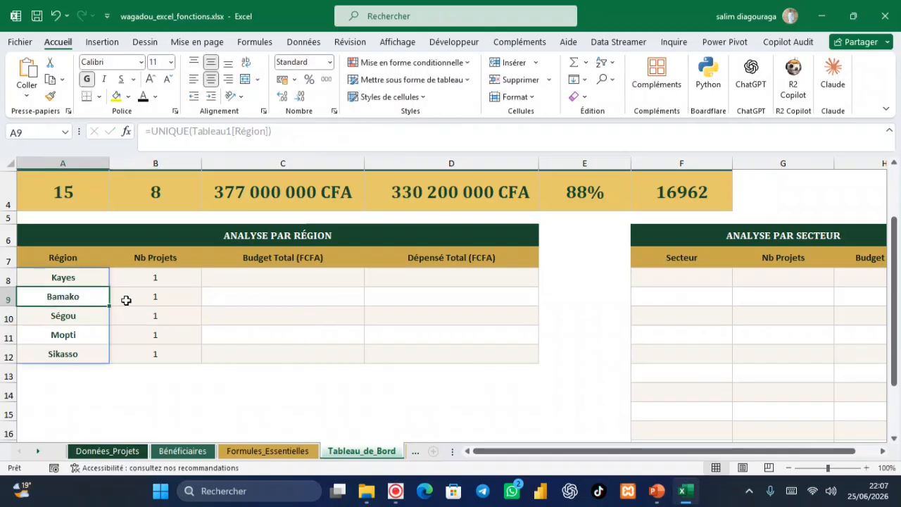
double_click(152, 299)
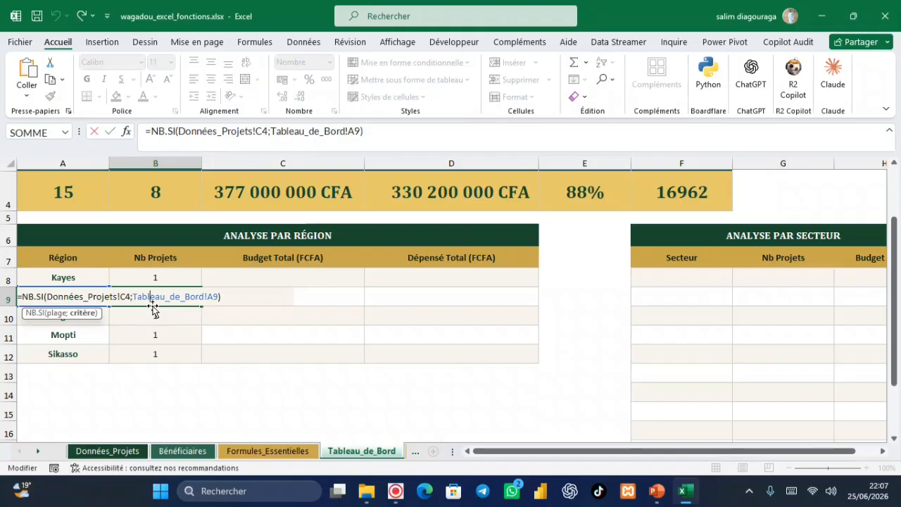
key("Return")
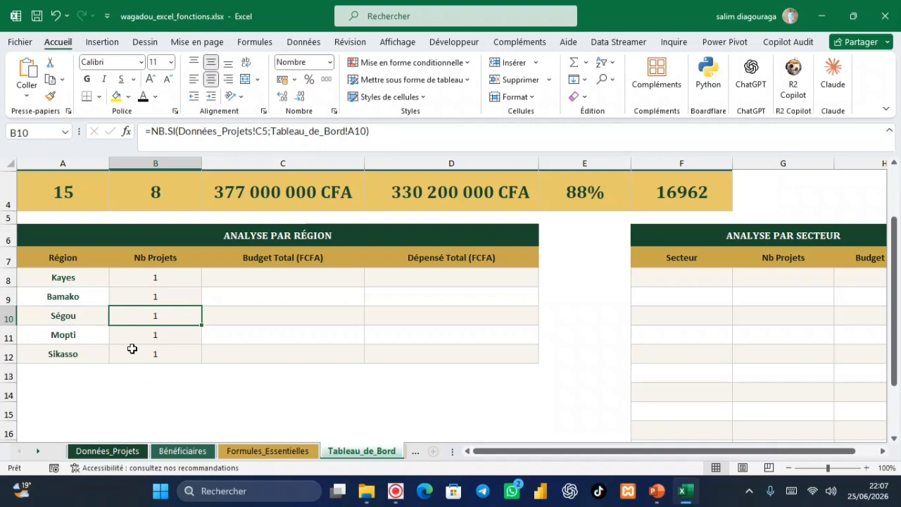
left_click(145, 285)
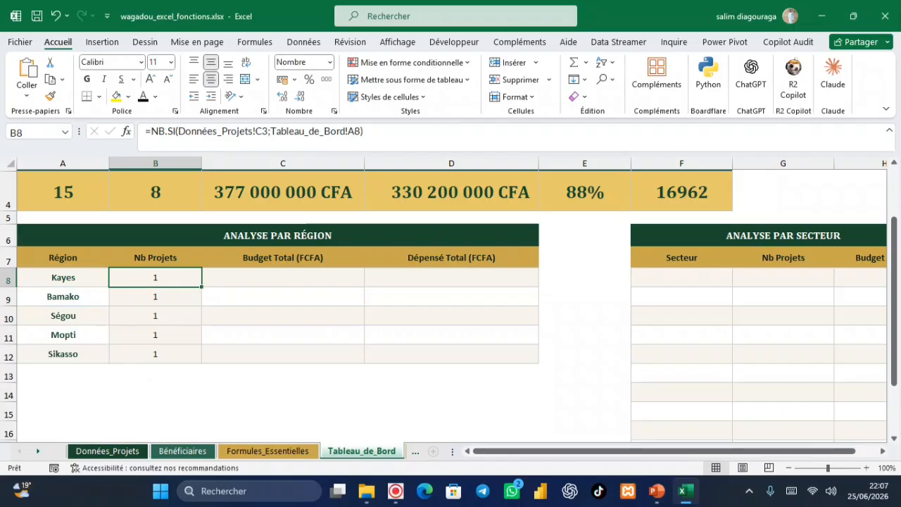
left_click(158, 392)
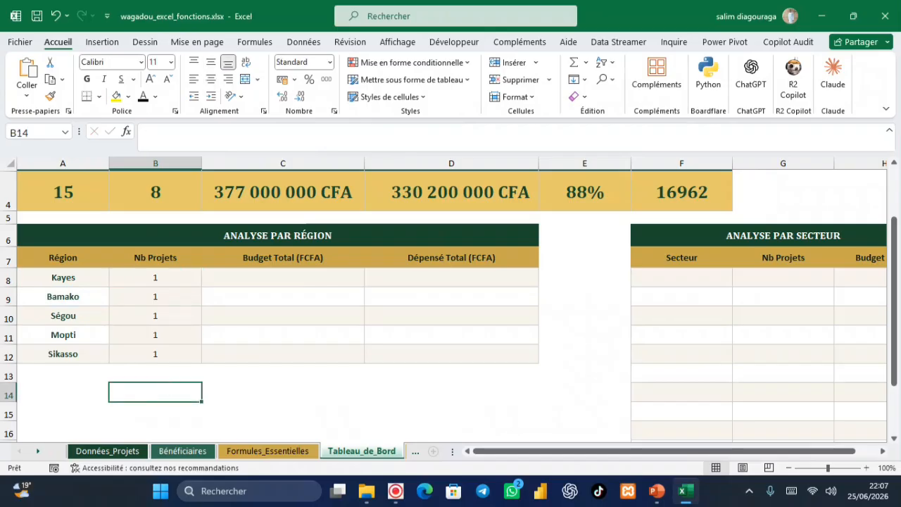
left_click(158, 279)
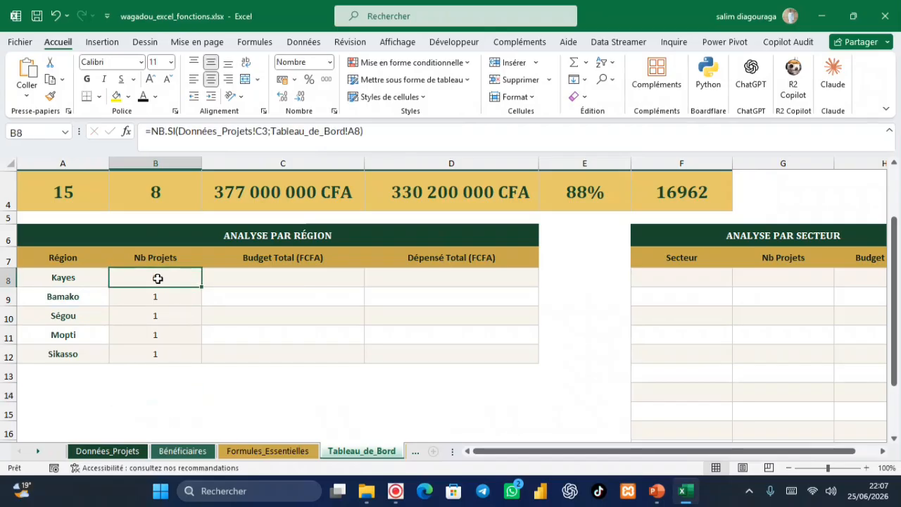
left_click(277, 405)
left_click_drag(150, 278, 161, 359)
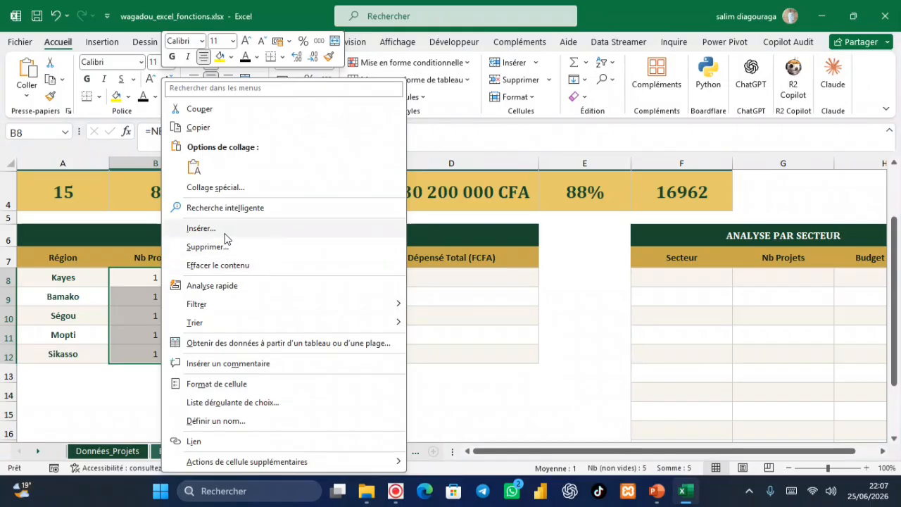
left_click(230, 248)
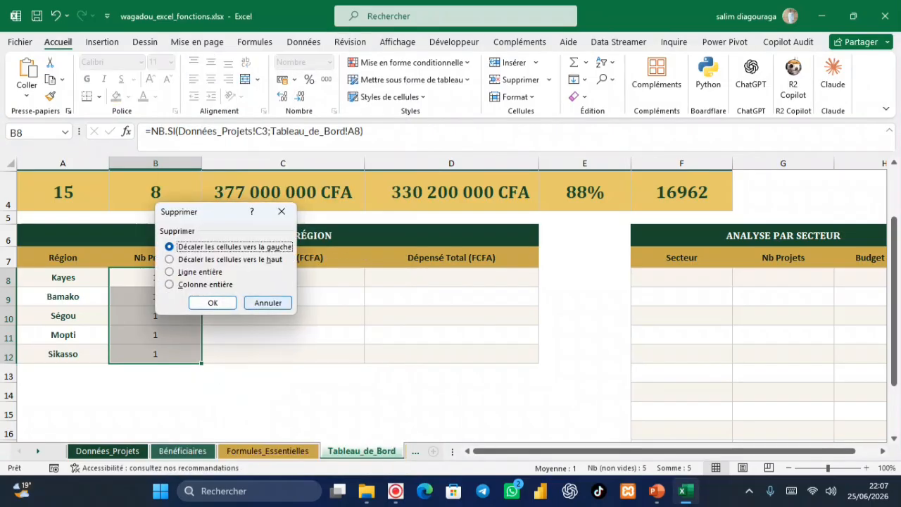
left_click(271, 300)
- Clear the NB.SI formula from B8 under Nb Projets and start a replacement formula there with =somm
left_click(173, 279)
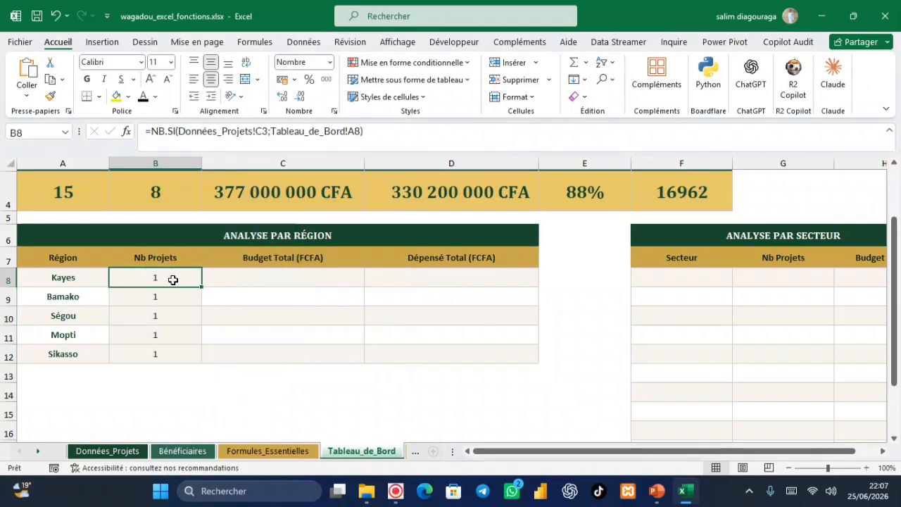
key("Delete")
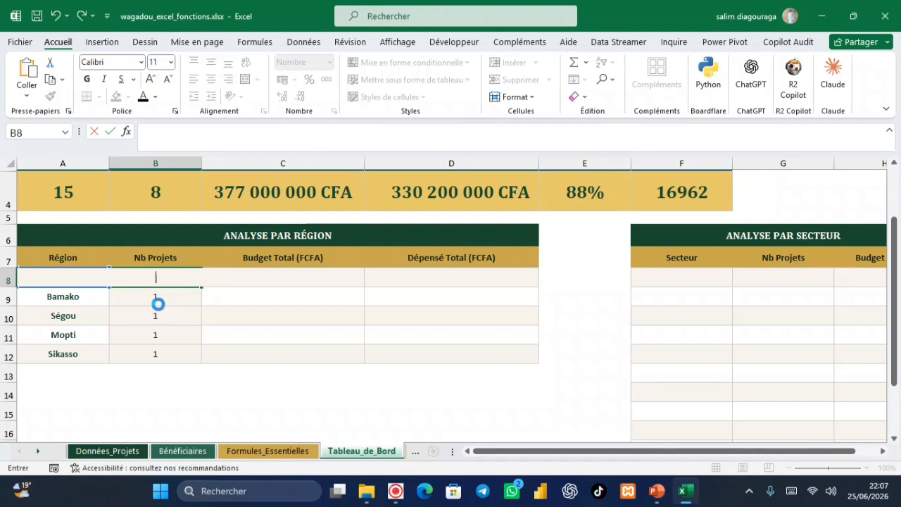
left_click(157, 298)
left_click(148, 270)
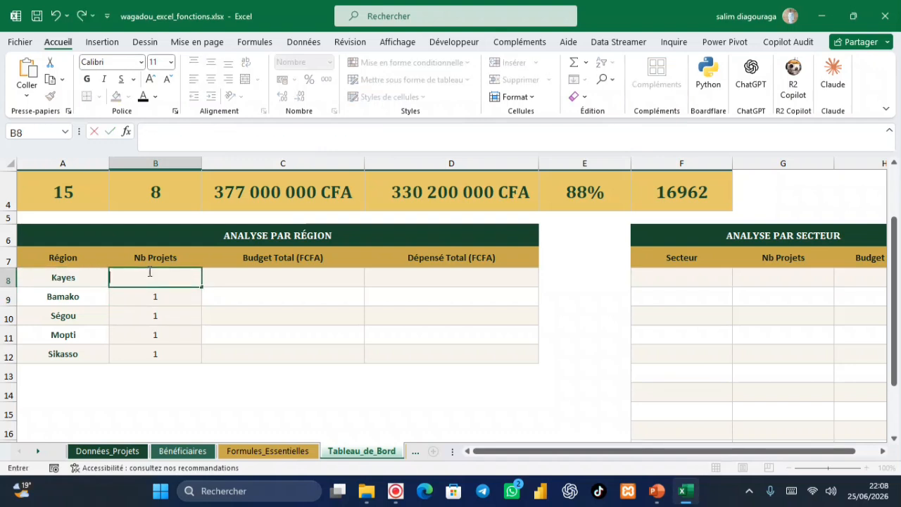
type("=so")
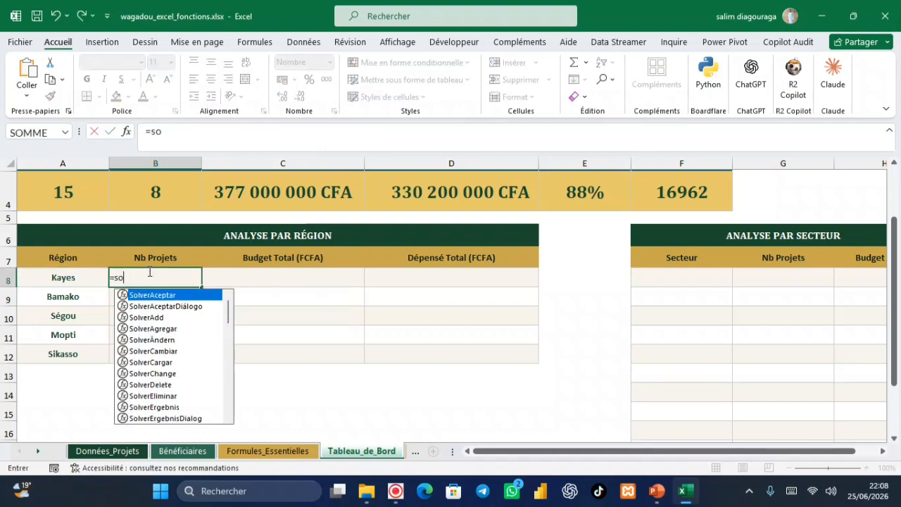
type("mm")
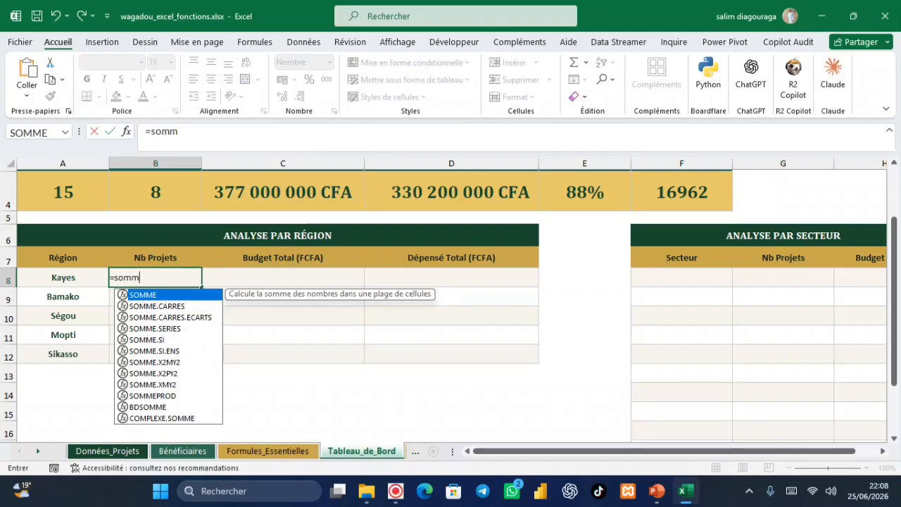